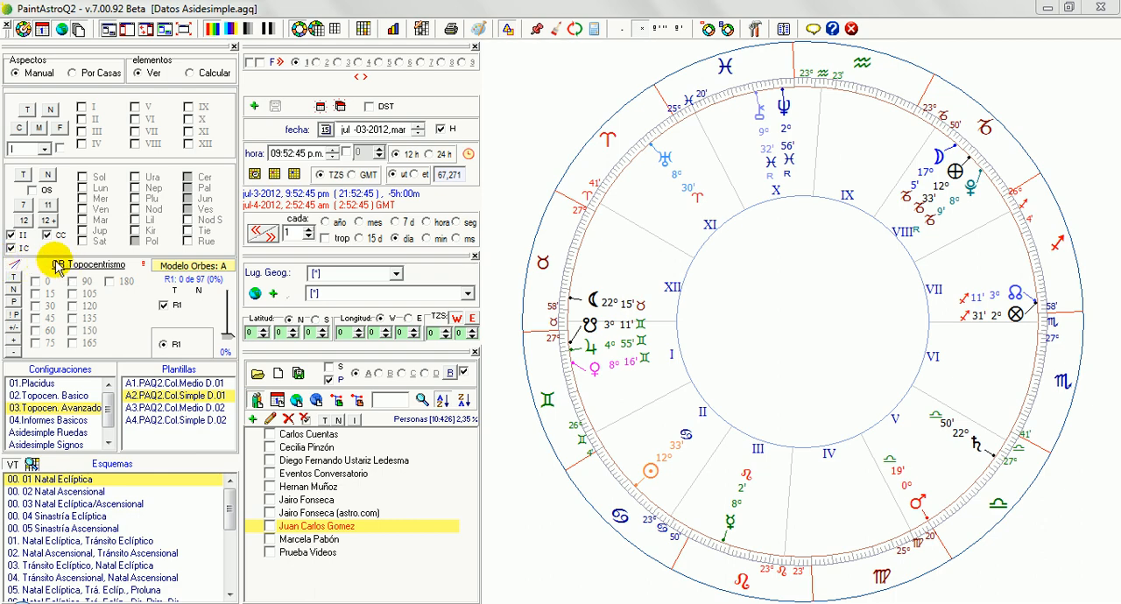
Step: Load the 01.Placidus configuration and cycle its aspect selection through none, all, principal and non-principal aspects
{"action": "left_click", "coordinate": [52, 384]}
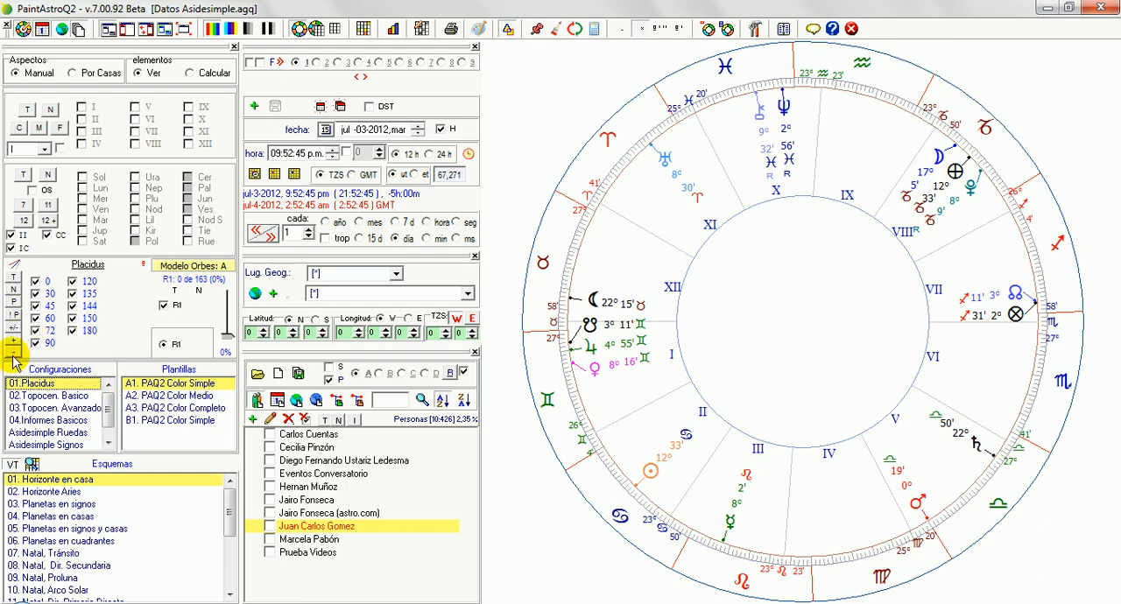
{"action": "left_click", "coordinate": [13, 290]}
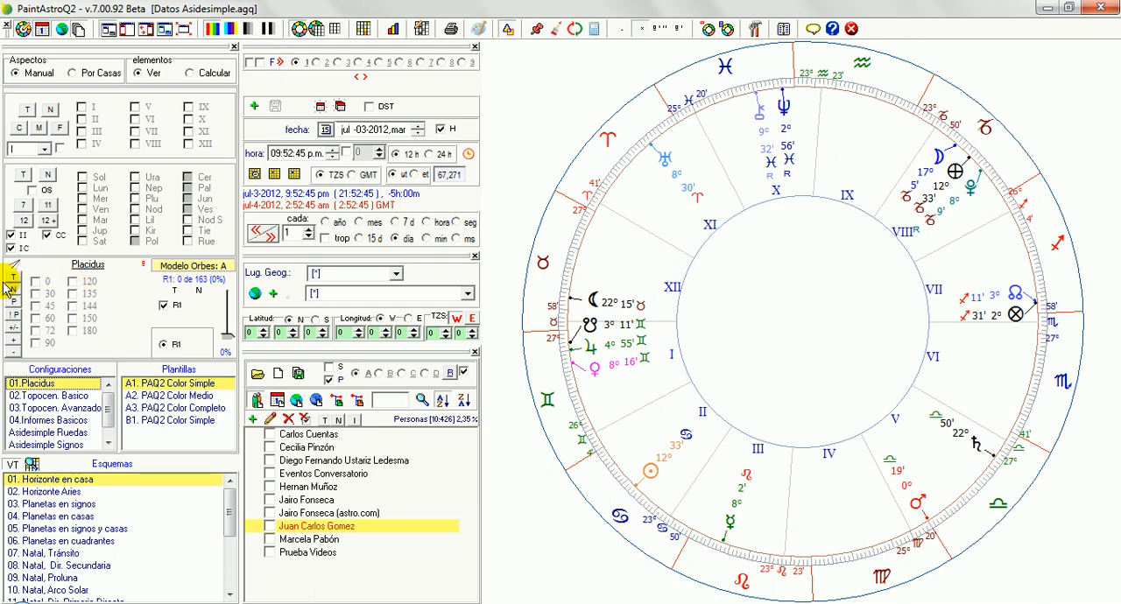
{"action": "left_click", "coordinate": [15, 279]}
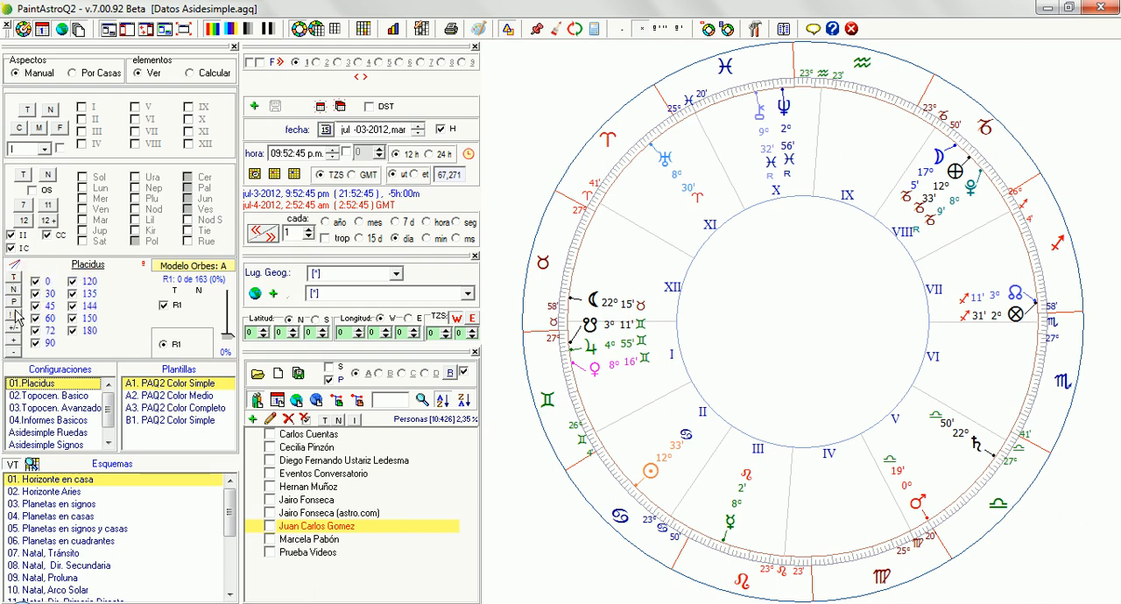
{"action": "left_click", "coordinate": [13, 302]}
{"action": "left_click", "coordinate": [49, 309]}
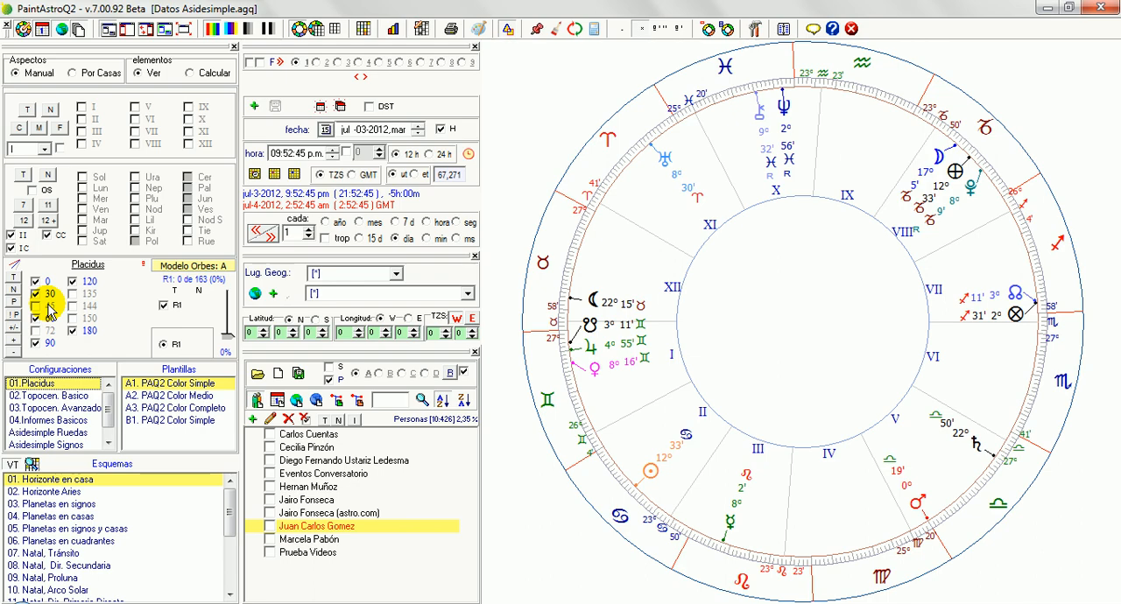
{"action": "left_click", "coordinate": [12, 316]}
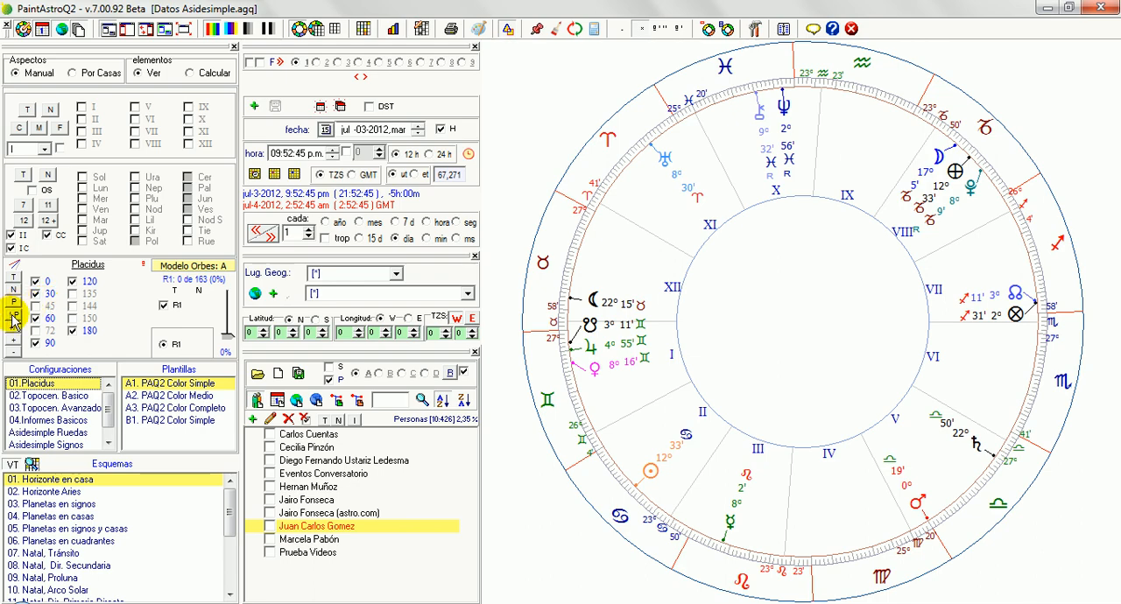
{"action": "left_click", "coordinate": [12, 319]}
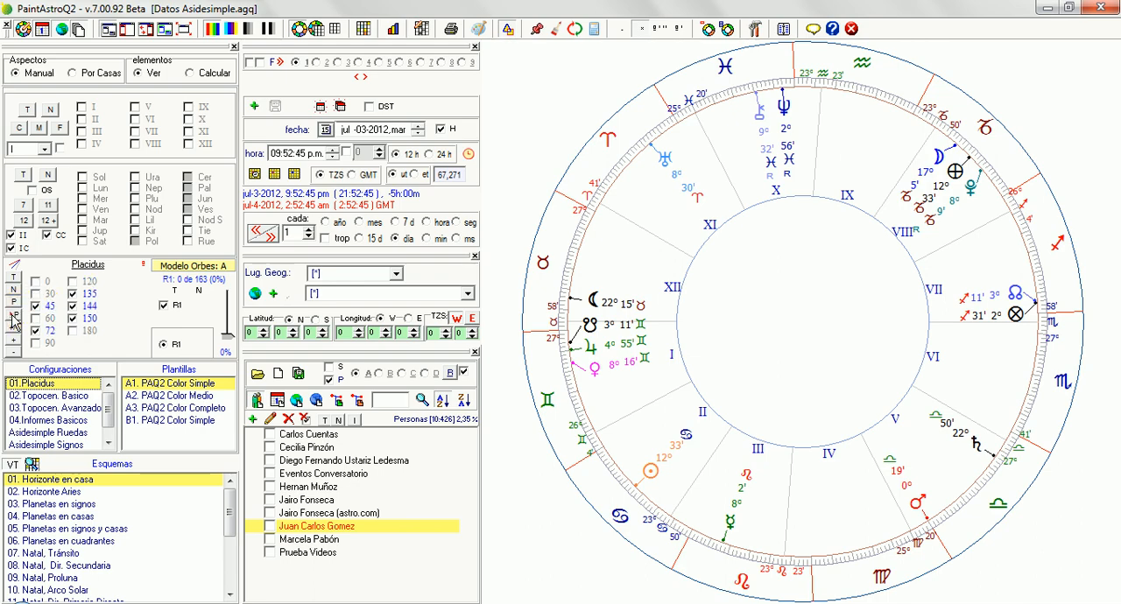
{"action": "left_click", "coordinate": [77, 312]}
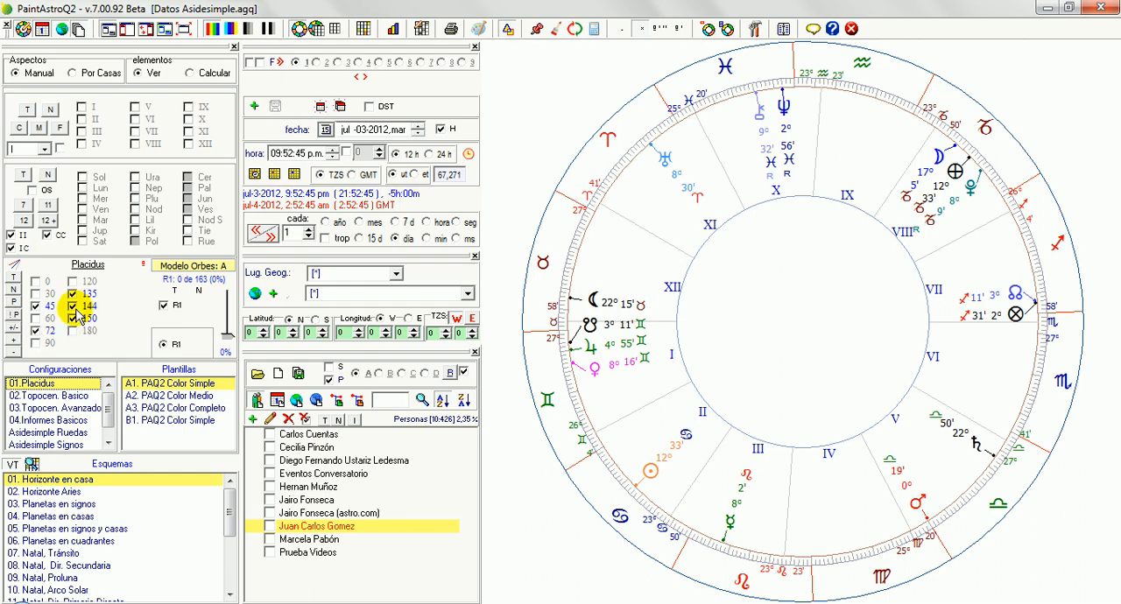
Step: Cycle the Placidus aspects through the neutral (0, 180), positive (30, 60, 72, 120, 144, 150) and negative (45, 90, 135) sets
{"action": "left_click", "coordinate": [13, 328]}
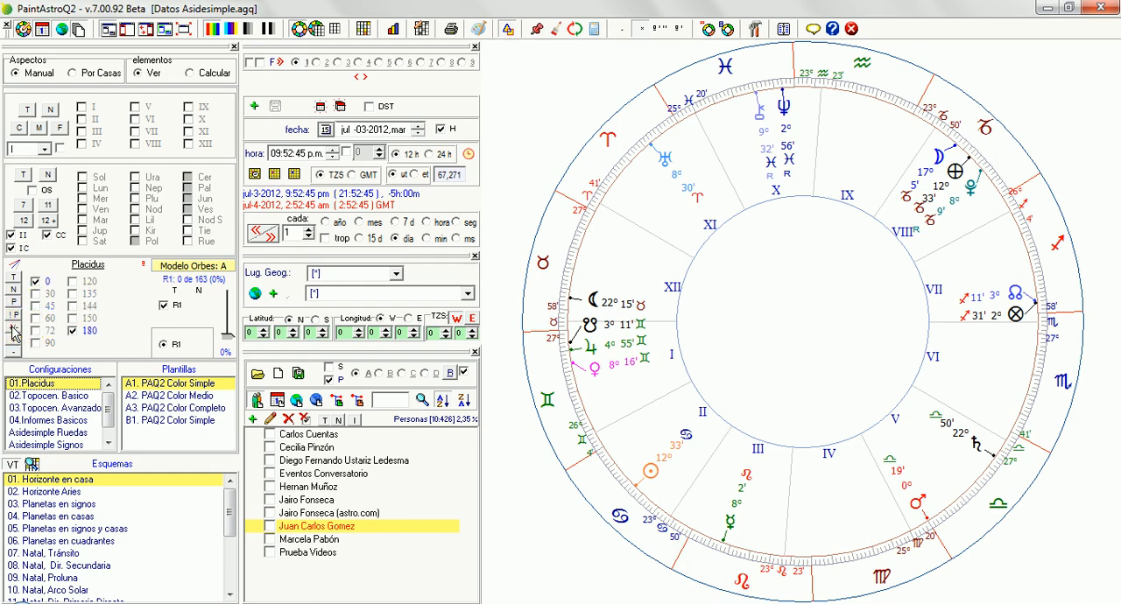
{"action": "left_click", "coordinate": [13, 330]}
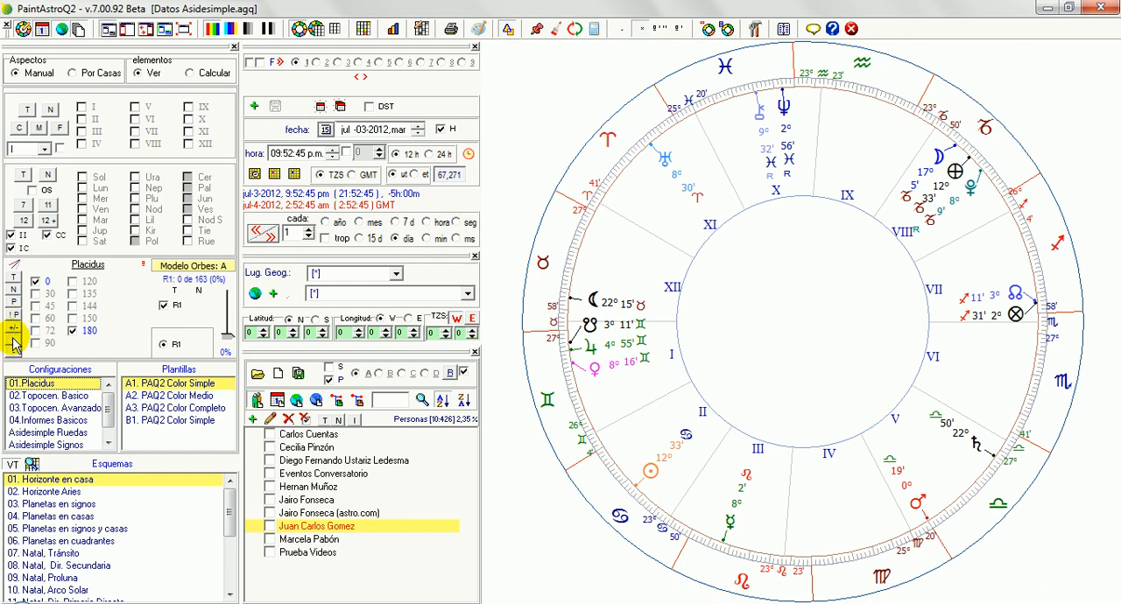
{"action": "left_click", "coordinate": [13, 337]}
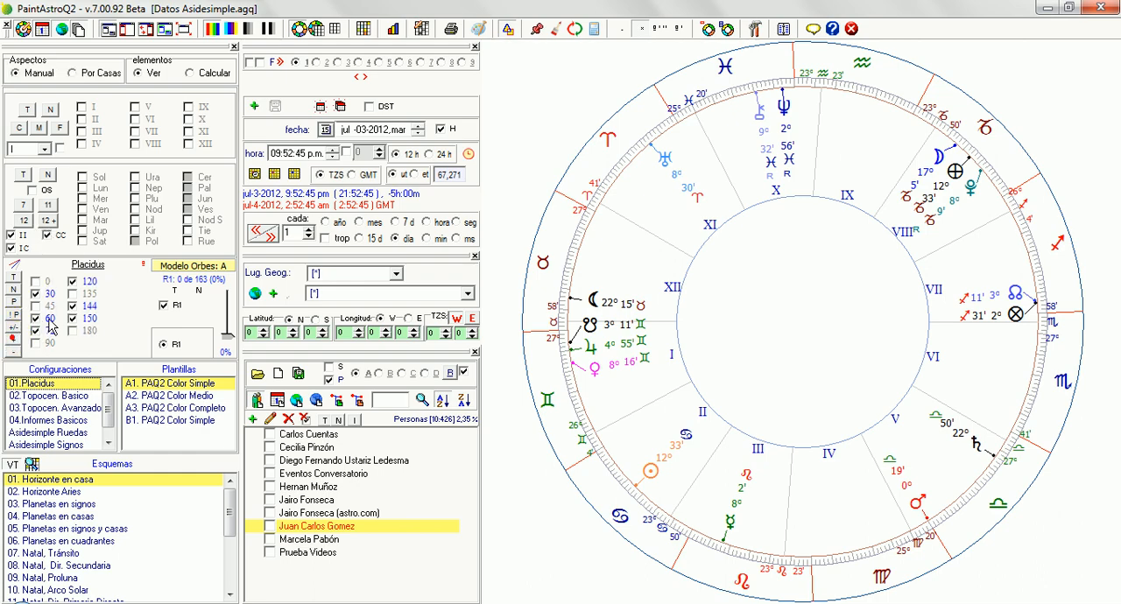
{"action": "left_click", "coordinate": [16, 337]}
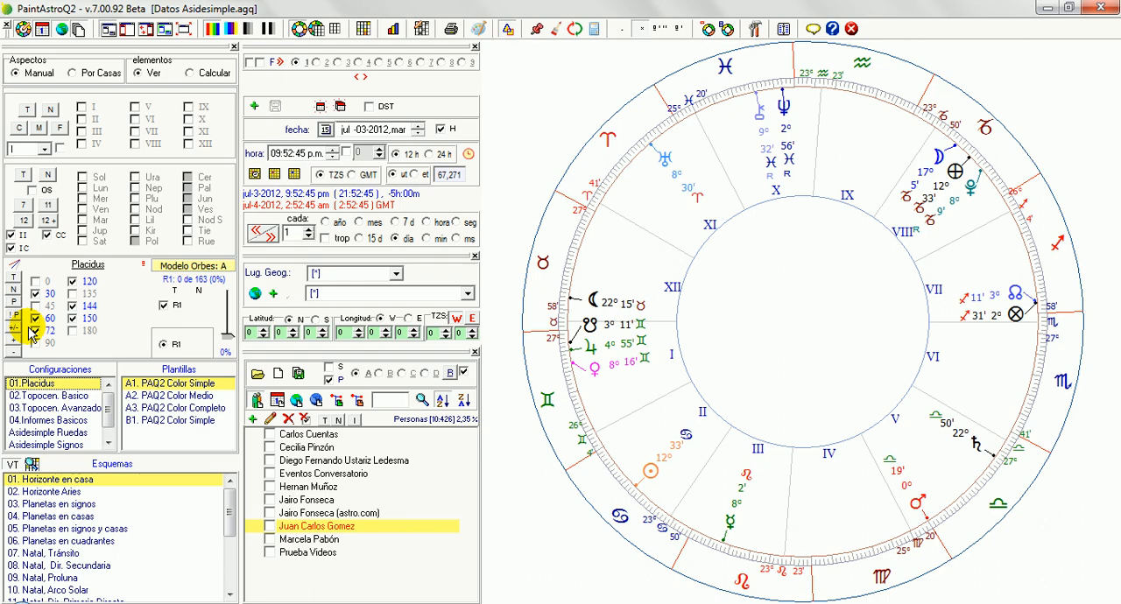
{"action": "left_click", "coordinate": [15, 352]}
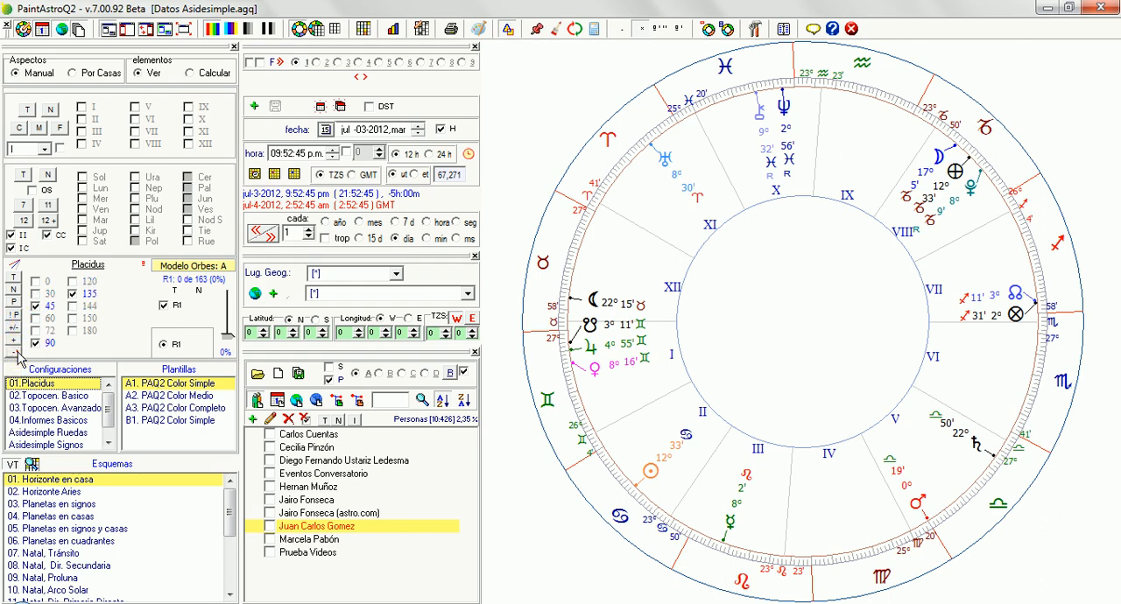
{"action": "left_click", "coordinate": [14, 352]}
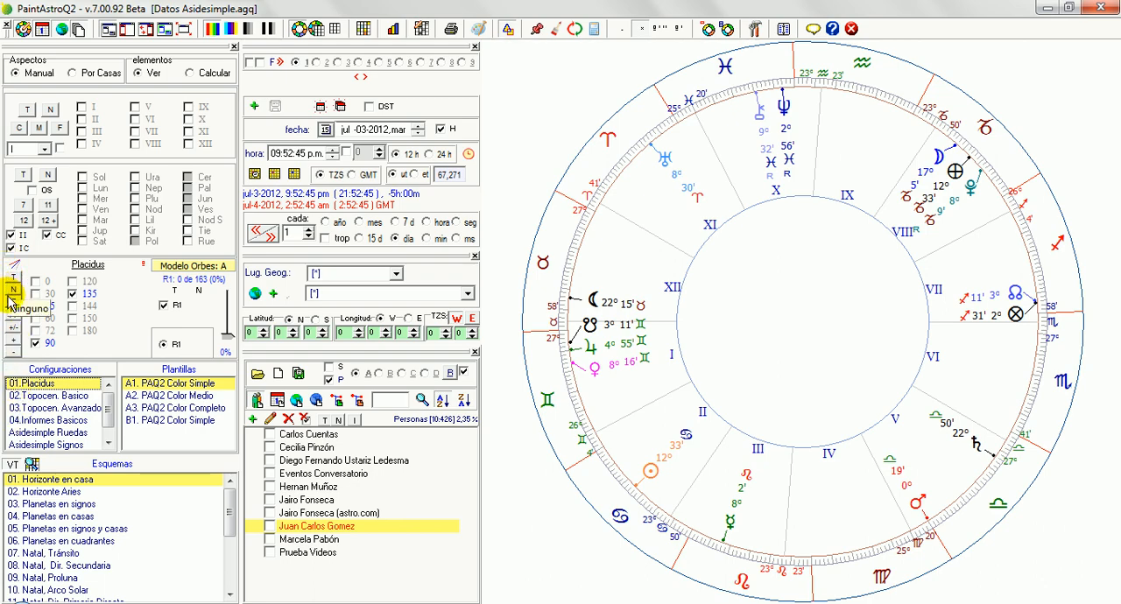
Step: Load the 02.Topocen. Basico configuration and cycle its aspects through the principal, non-principal, neutral, positive and negative sets
{"action": "left_click", "coordinate": [69, 397]}
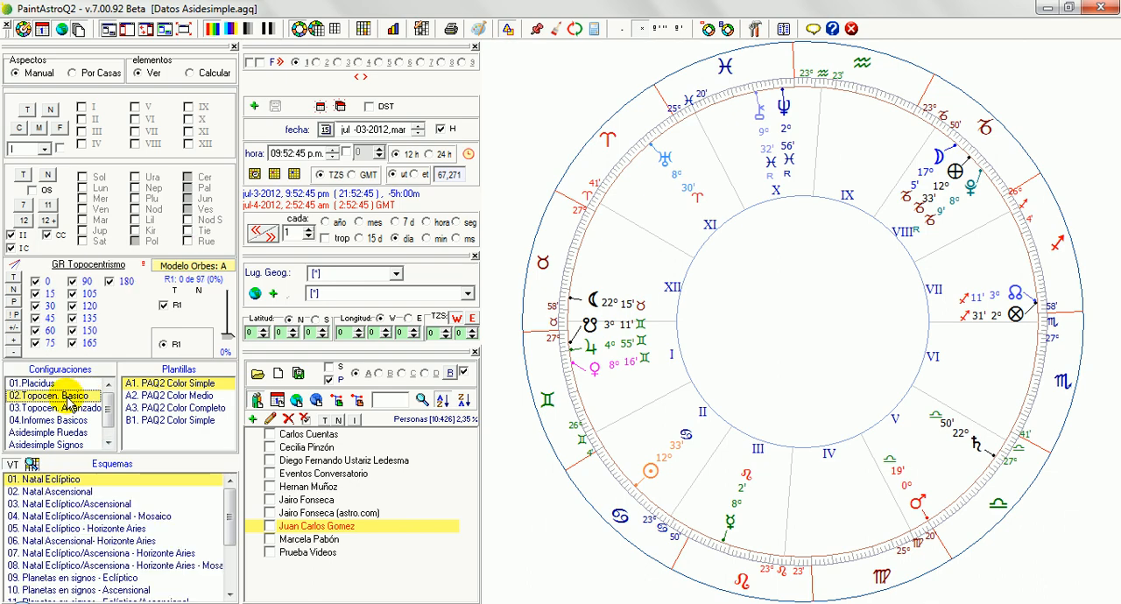
{"action": "left_click", "coordinate": [13, 301]}
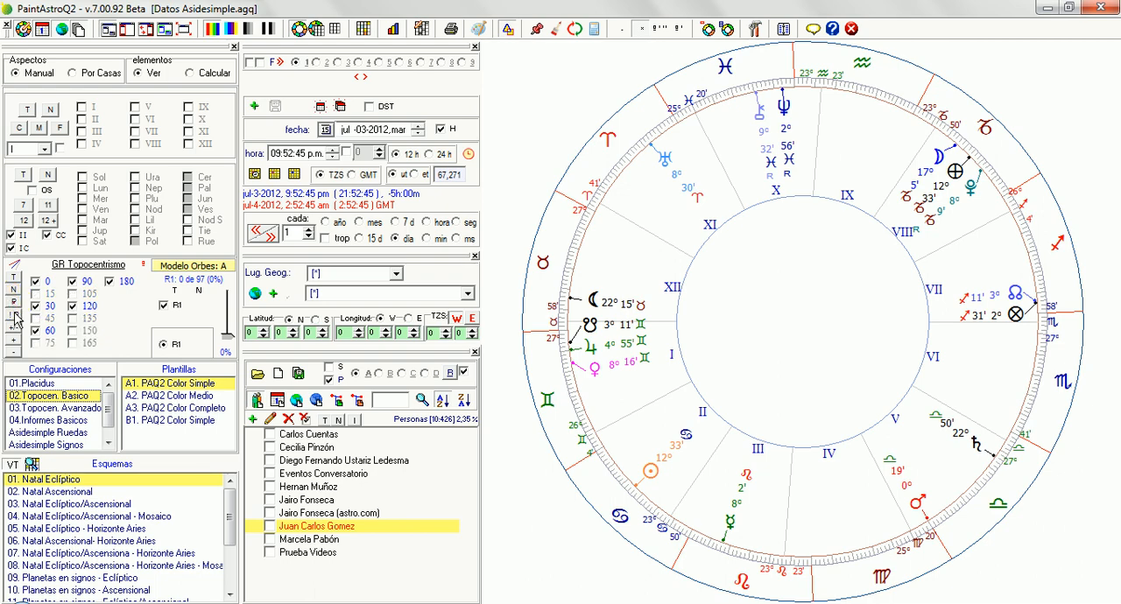
{"action": "left_click", "coordinate": [14, 315]}
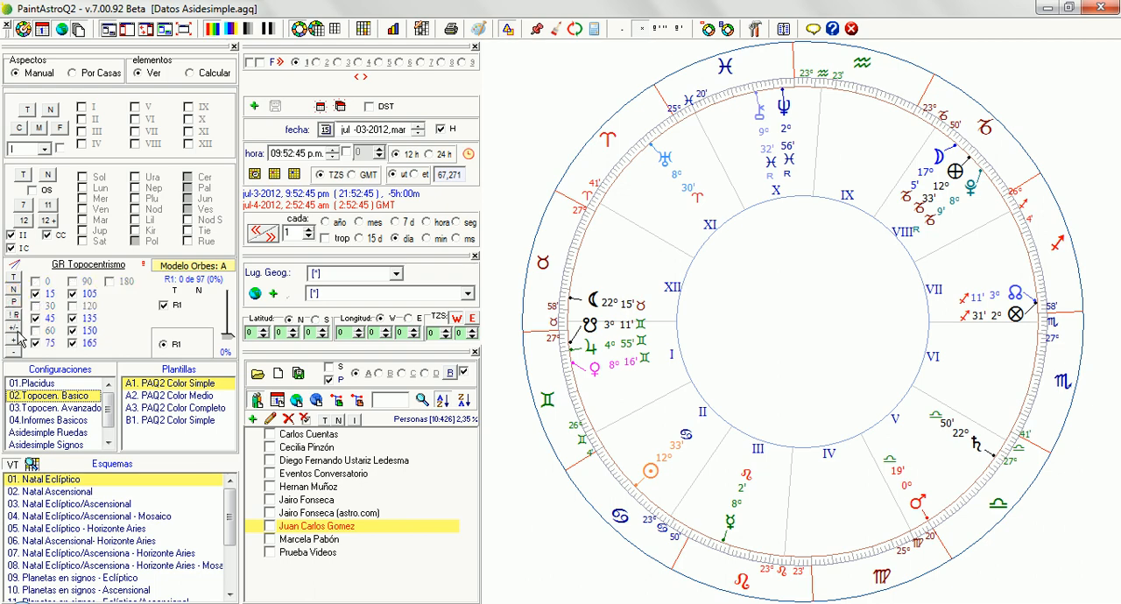
{"action": "left_click", "coordinate": [15, 331]}
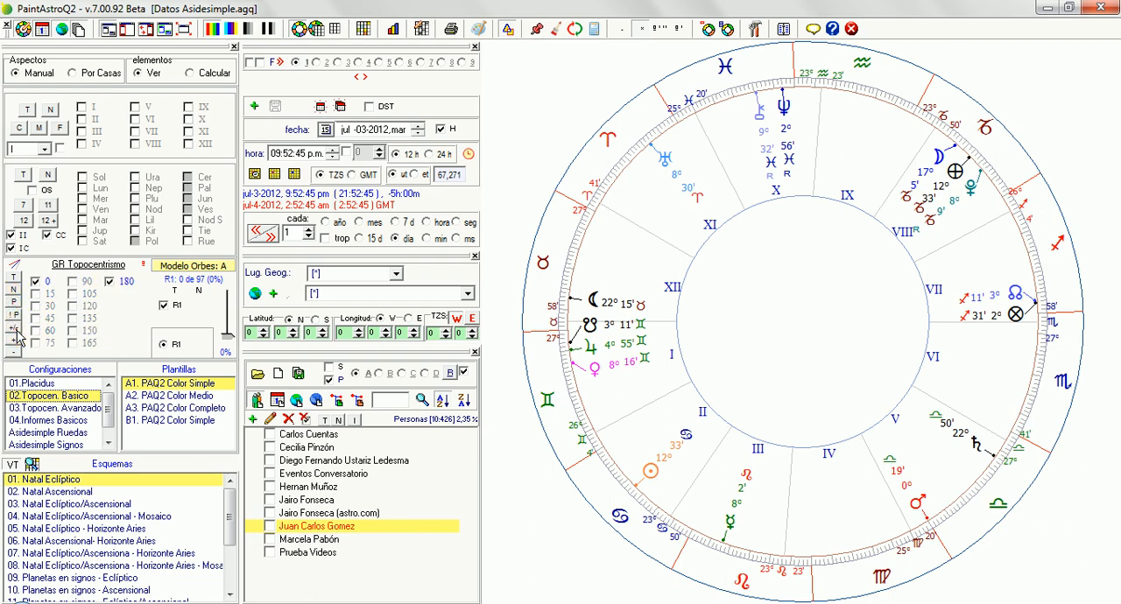
{"action": "left_click", "coordinate": [17, 343]}
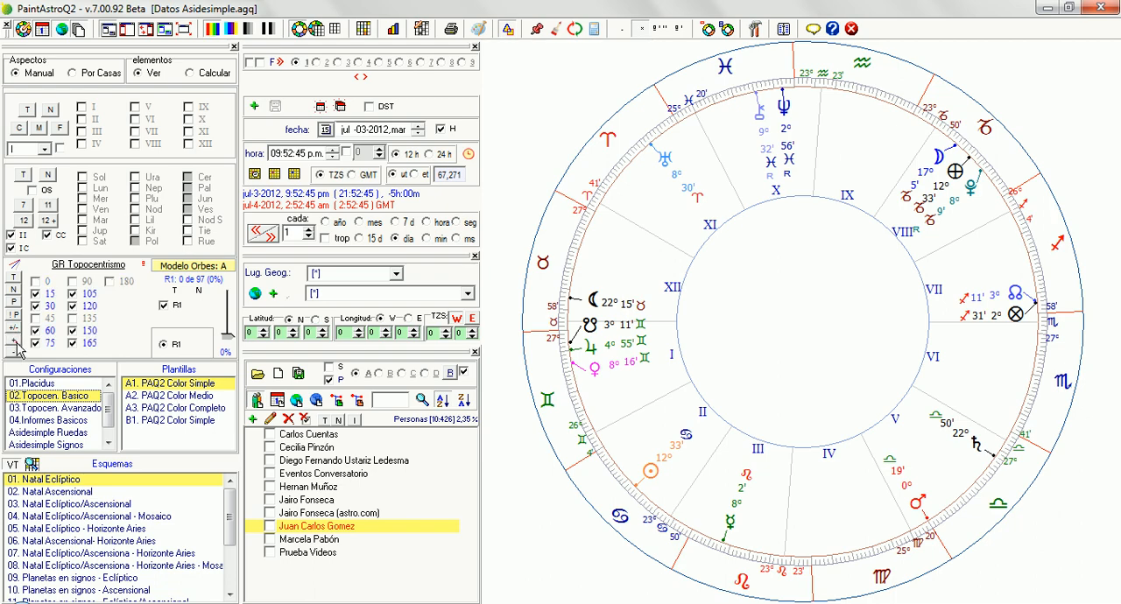
{"action": "left_click", "coordinate": [16, 353]}
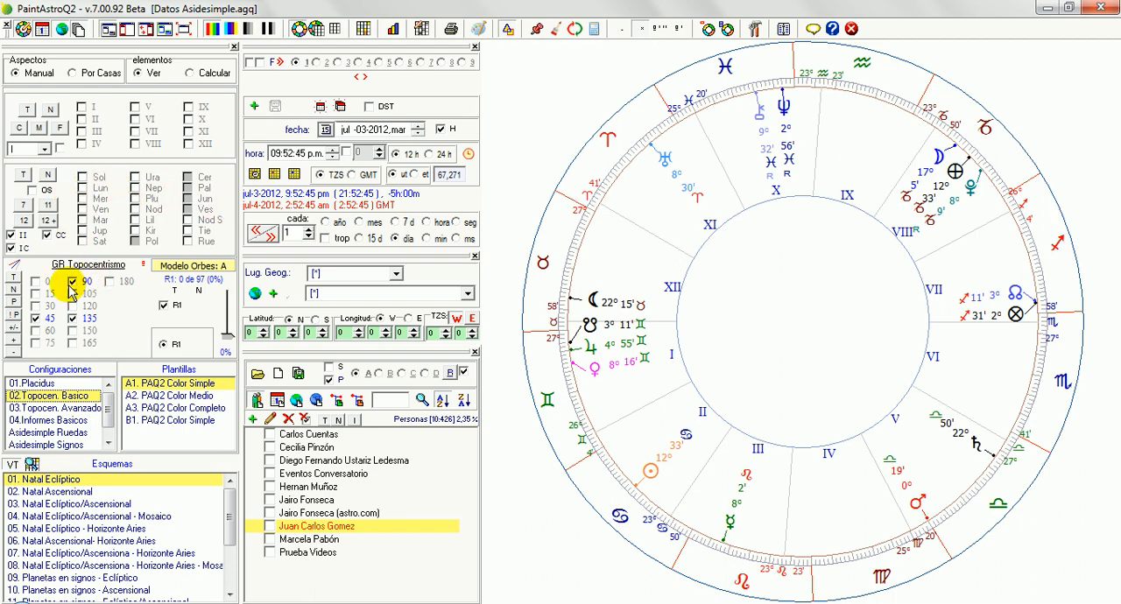
Step: Clear all aspects, enable Sol as the aspected planet, and enable every aspect to draw its lines on the chart
{"action": "left_click", "coordinate": [13, 291]}
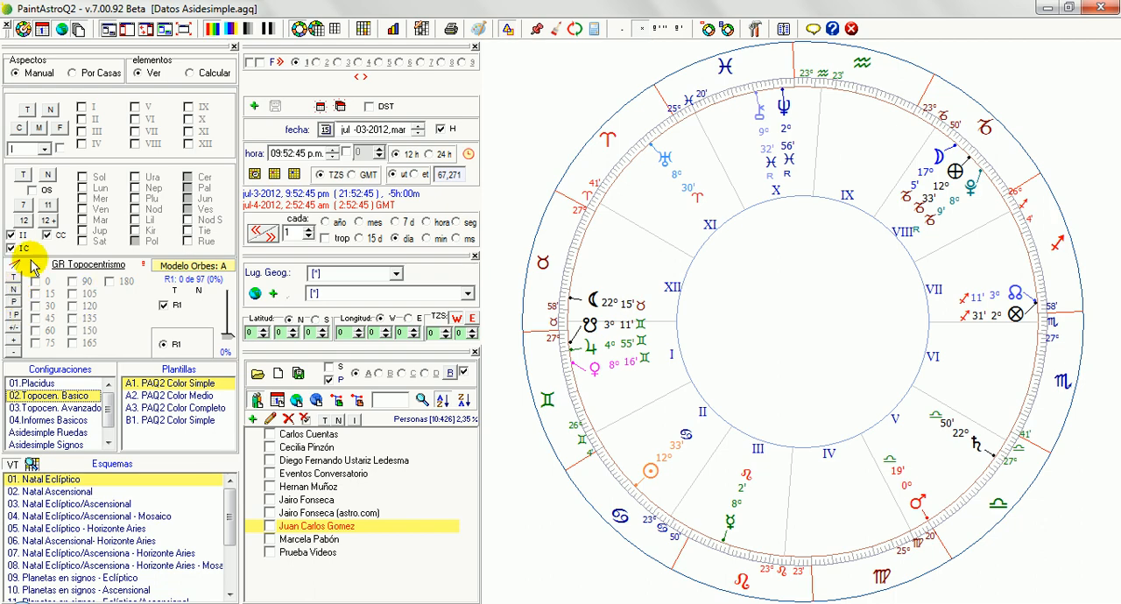
{"action": "left_click", "coordinate": [82, 178]}
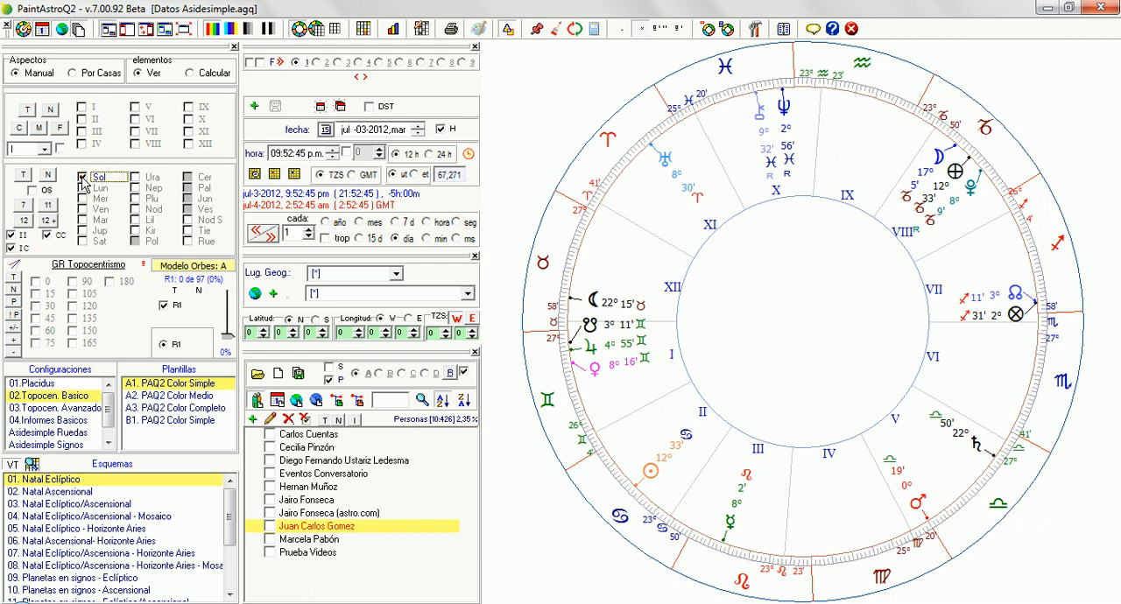
{"action": "left_click", "coordinate": [82, 179]}
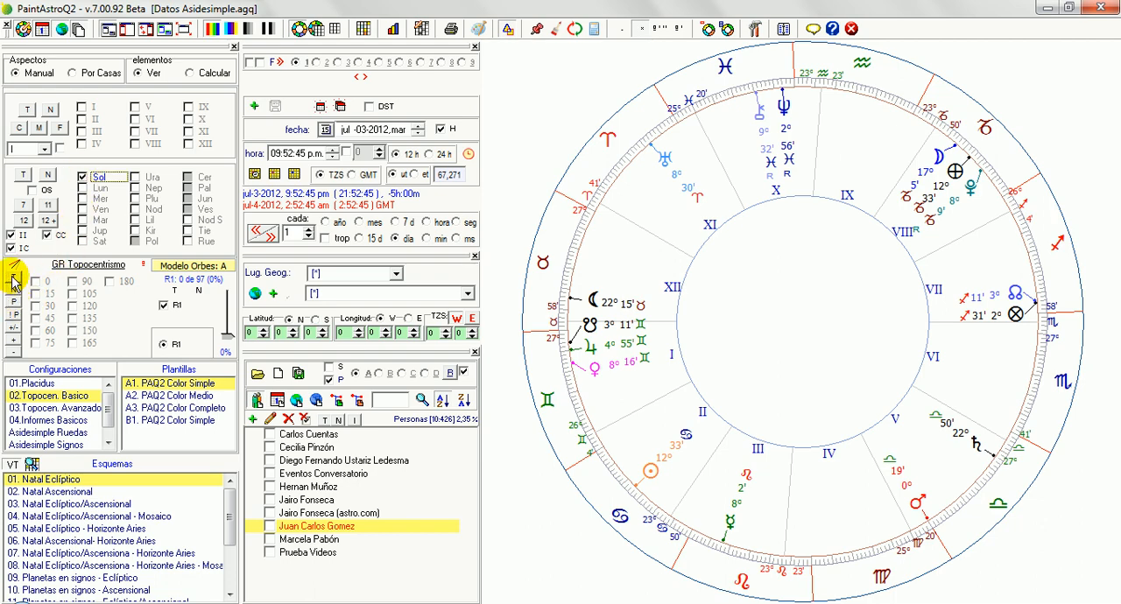
{"action": "left_click", "coordinate": [14, 283]}
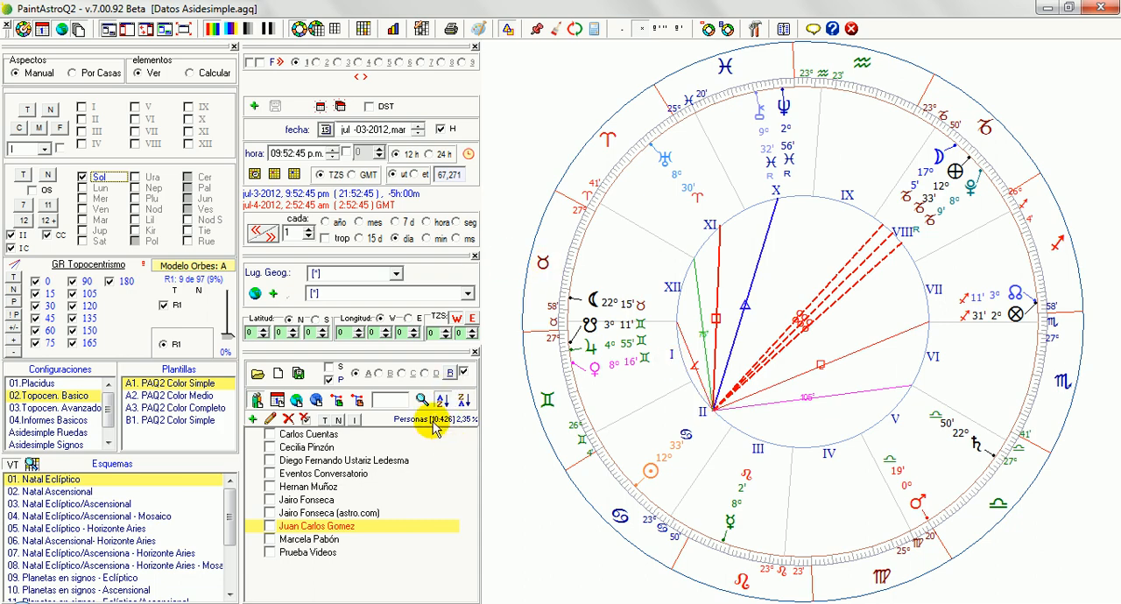
Step: Switch the planet whose aspects are drawn from Sol to Lun, and finally to Kir alone
{"action": "left_click", "coordinate": [82, 190]}
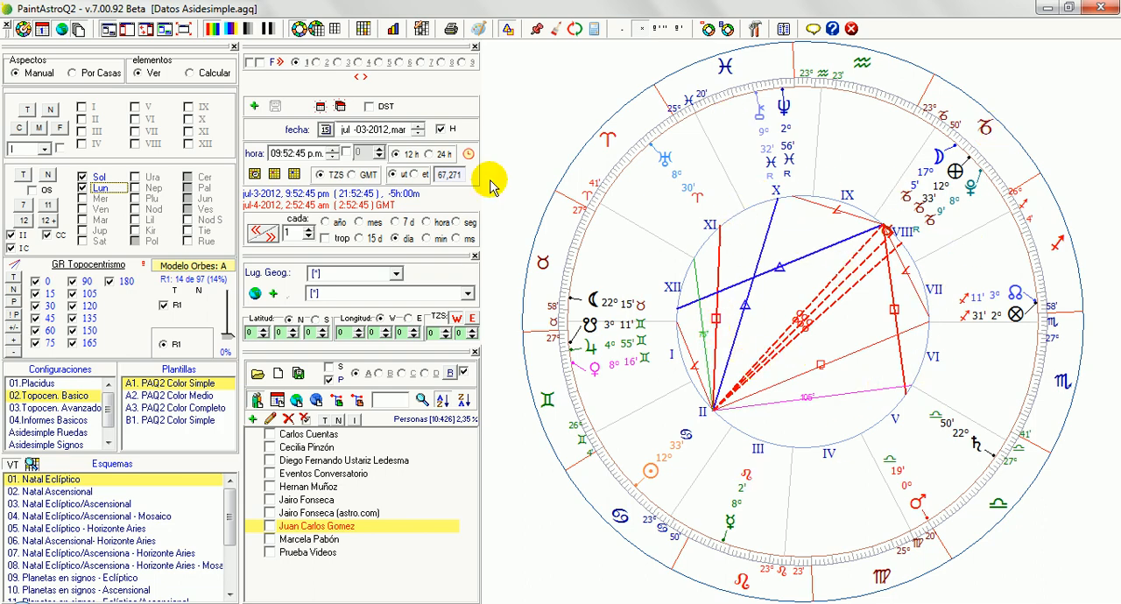
{"action": "left_click", "coordinate": [83, 178]}
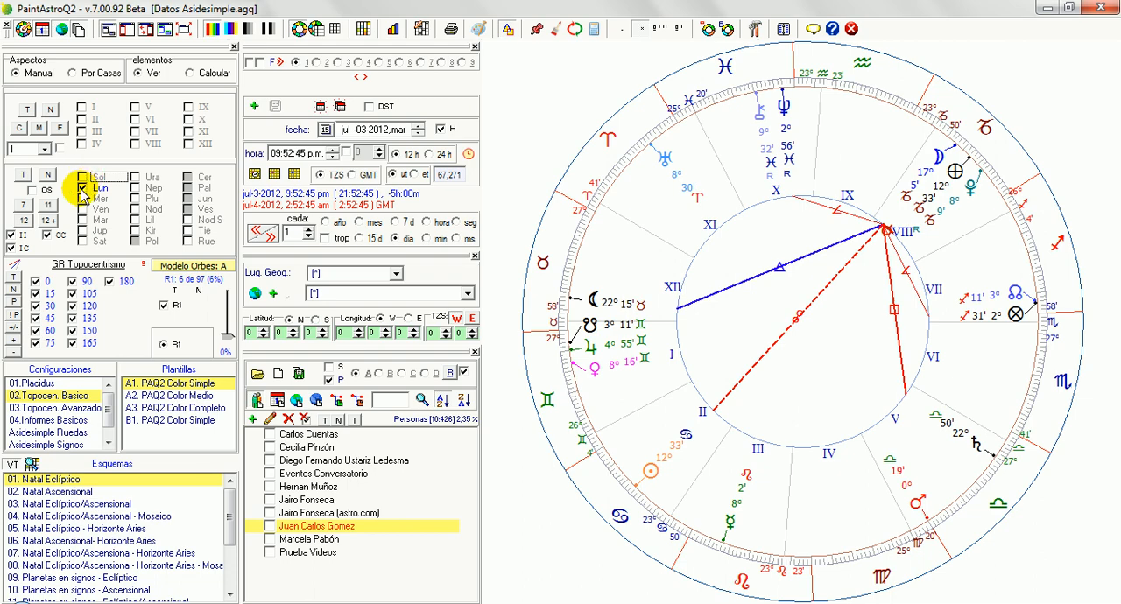
{"action": "left_click", "coordinate": [81, 191]}
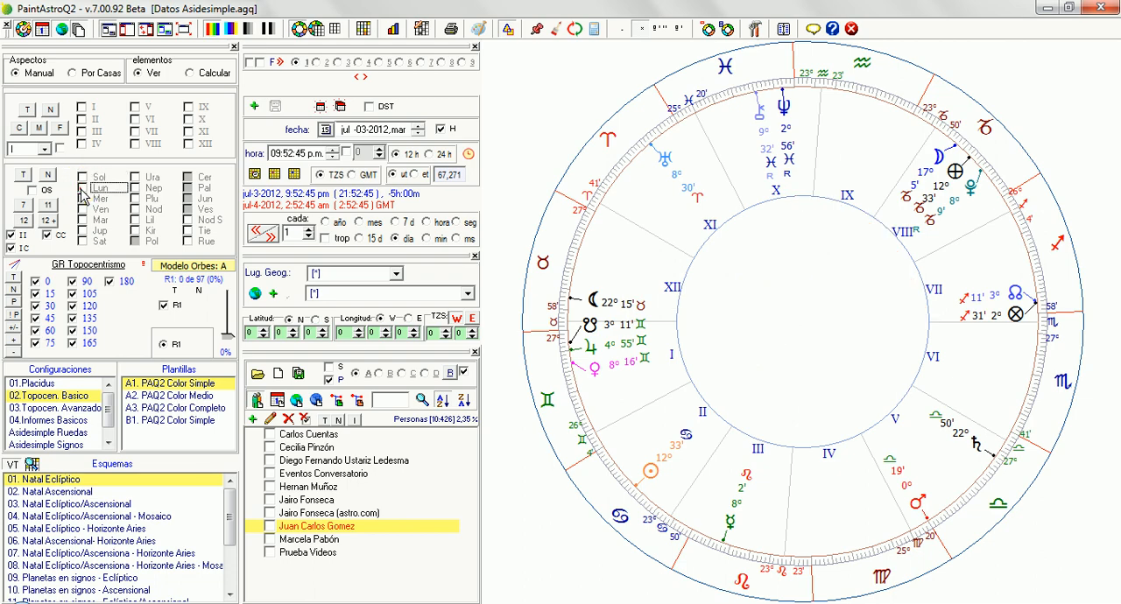
{"action": "left_click", "coordinate": [136, 232]}
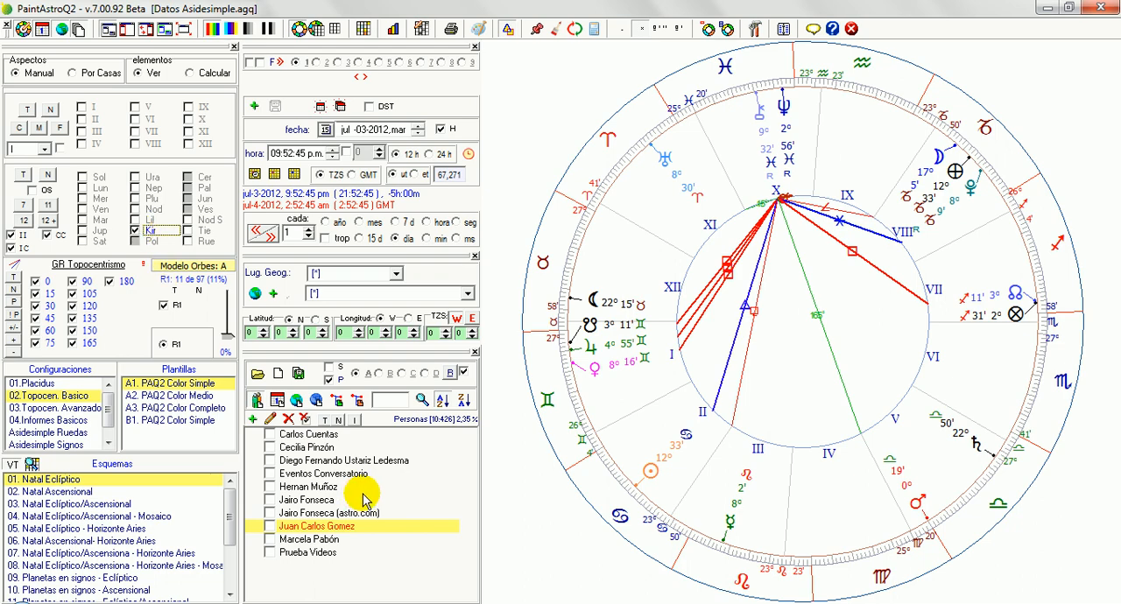
Step: Open the saved charts one after another down the people list to examine the Kir aspects in each
{"action": "left_click", "coordinate": [340, 449]}
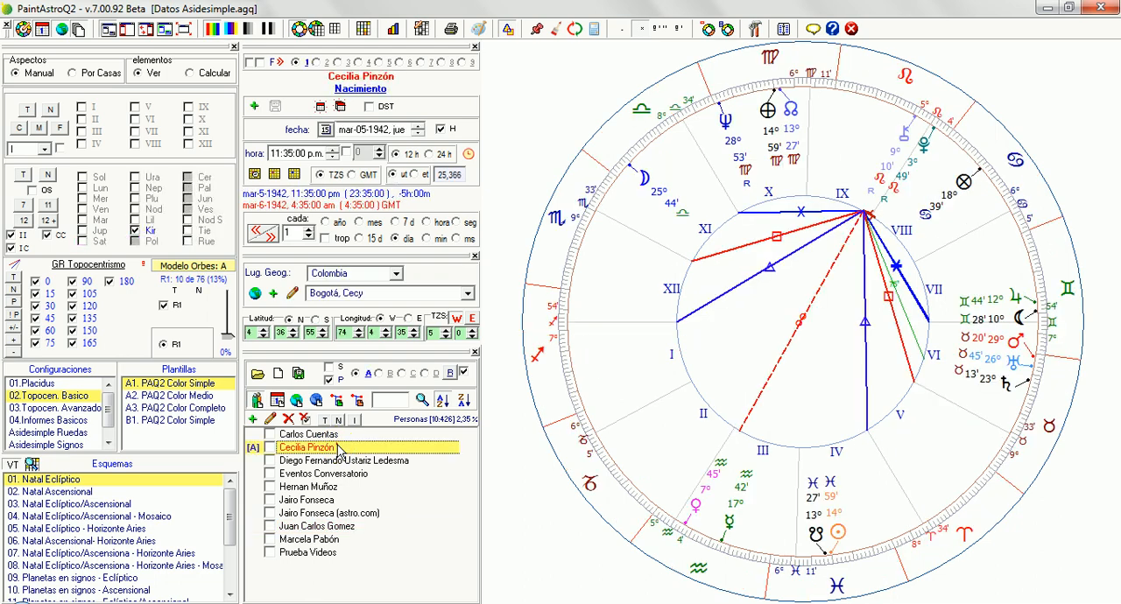
{"action": "left_click", "coordinate": [339, 449]}
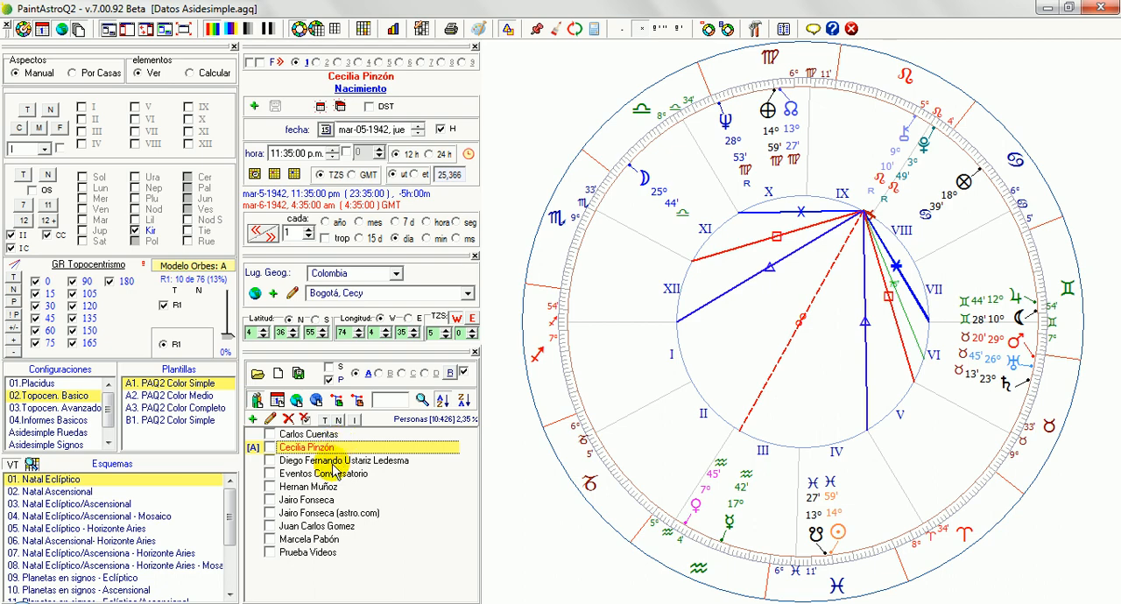
{"action": "left_click", "coordinate": [334, 465]}
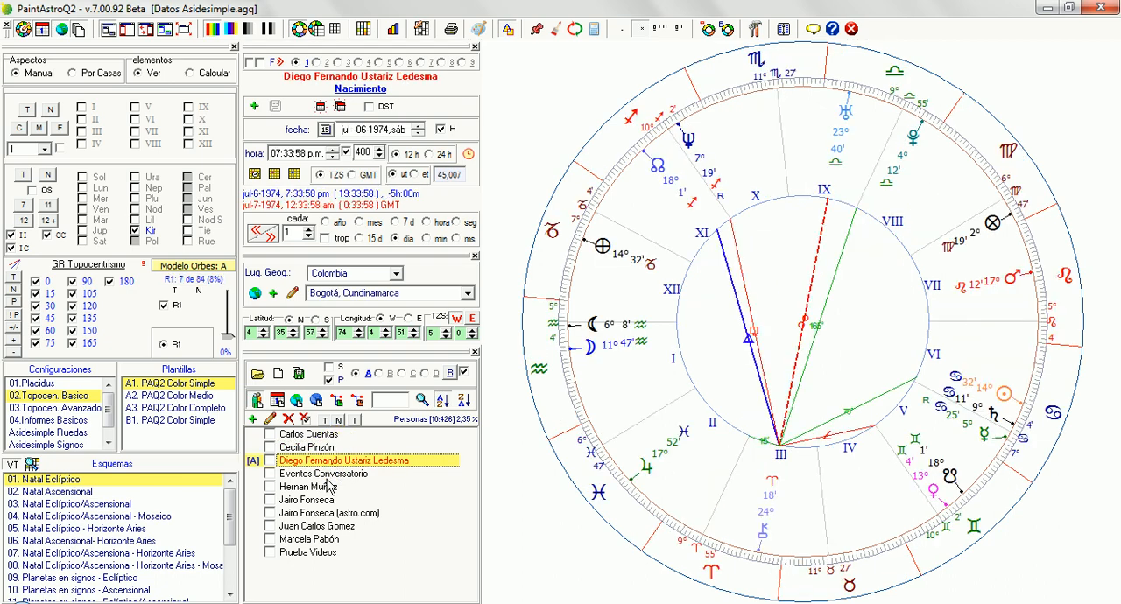
{"action": "left_click", "coordinate": [331, 475]}
{"action": "left_click", "coordinate": [327, 487]}
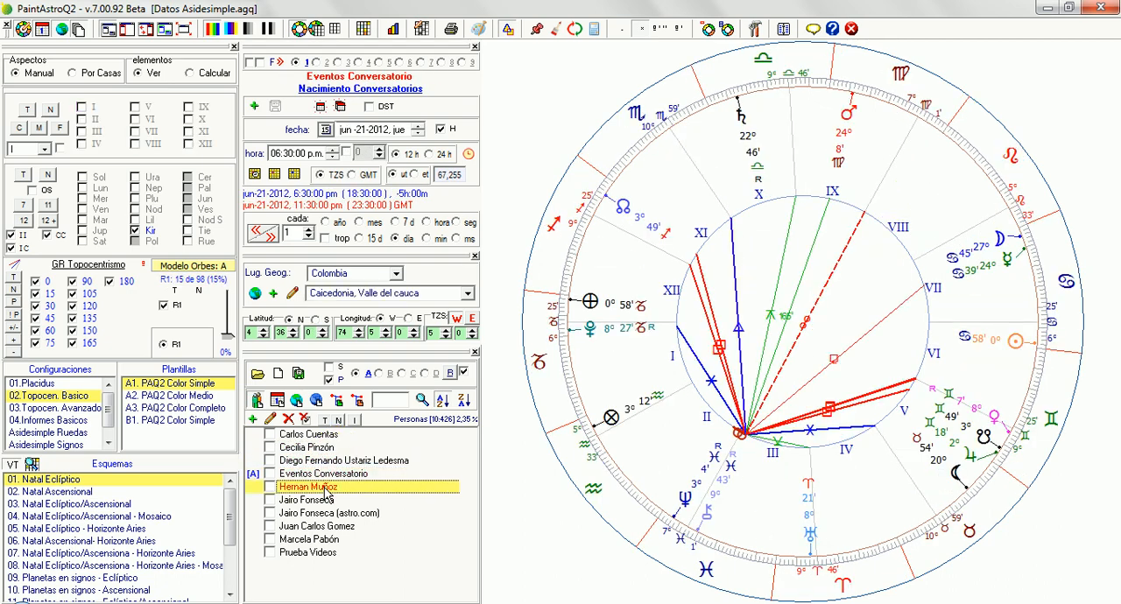
{"action": "left_click", "coordinate": [323, 500]}
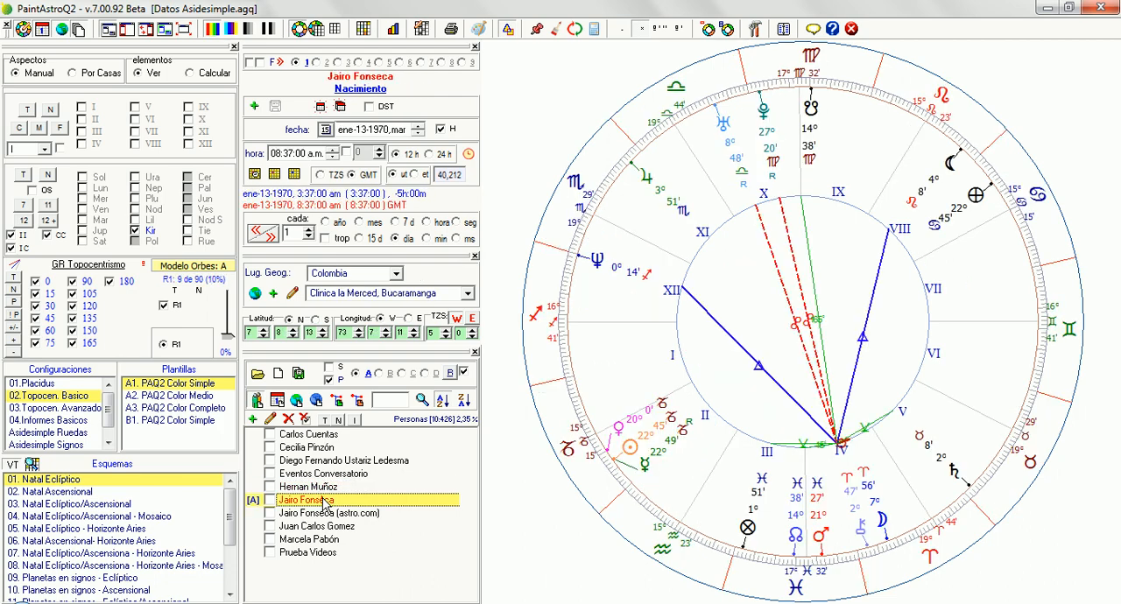
{"action": "left_click", "coordinate": [324, 501]}
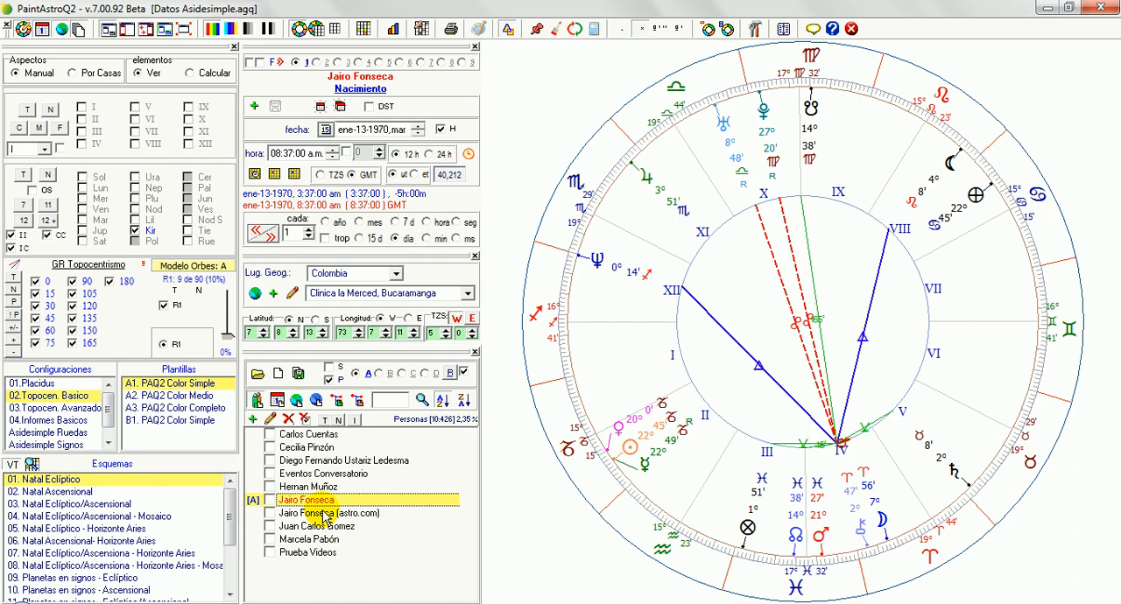
{"action": "left_click", "coordinate": [324, 515]}
{"action": "left_click", "coordinate": [325, 528]}
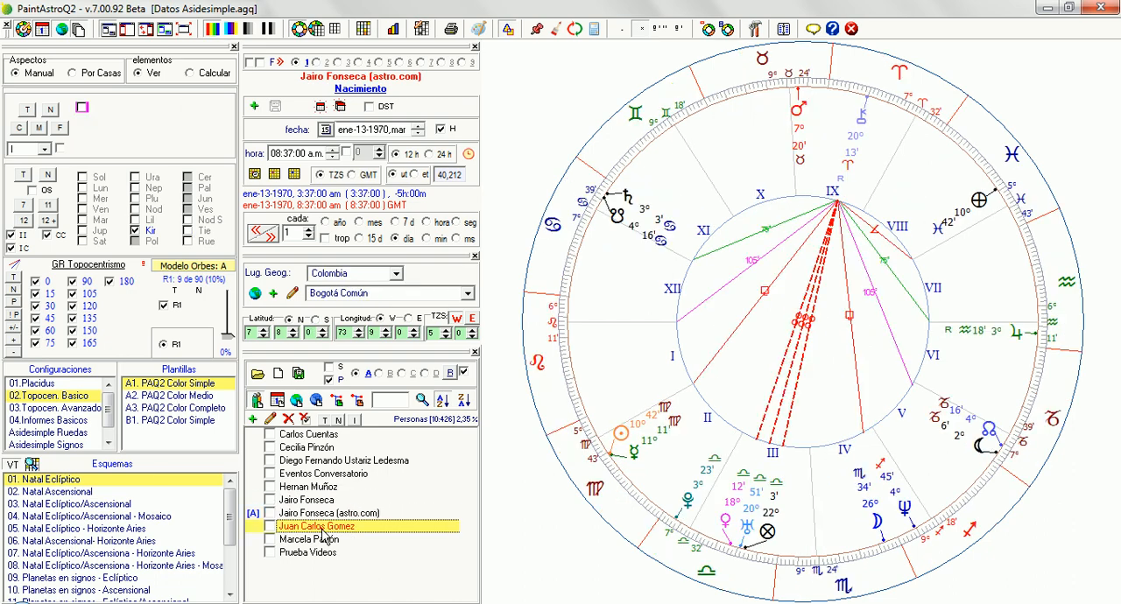
{"action": "left_click", "coordinate": [325, 541]}
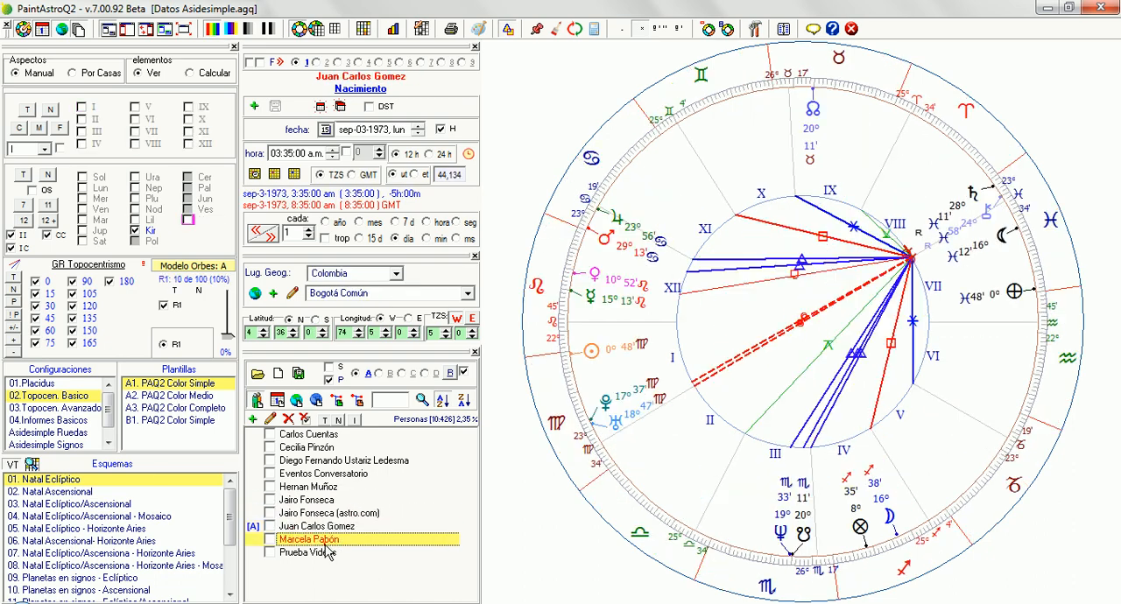
Step: Open the next saved chart down the people list, and replace it with the unnamed chart for jul-03-2012, 9:57:48 p.m
{"action": "left_click", "coordinate": [325, 545]}
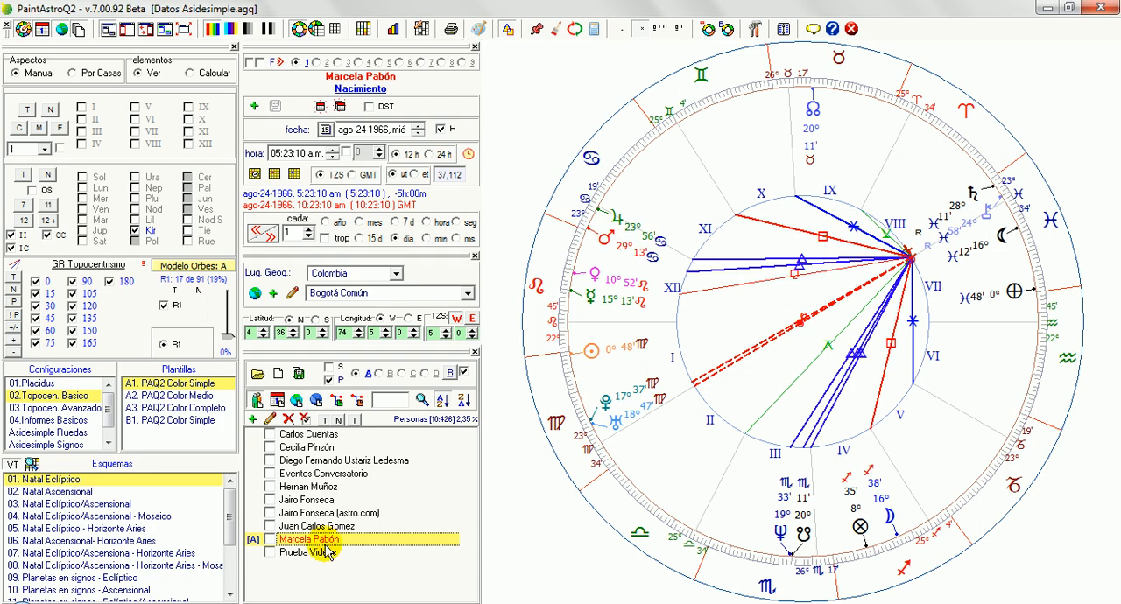
{"action": "left_click", "coordinate": [340, 106]}
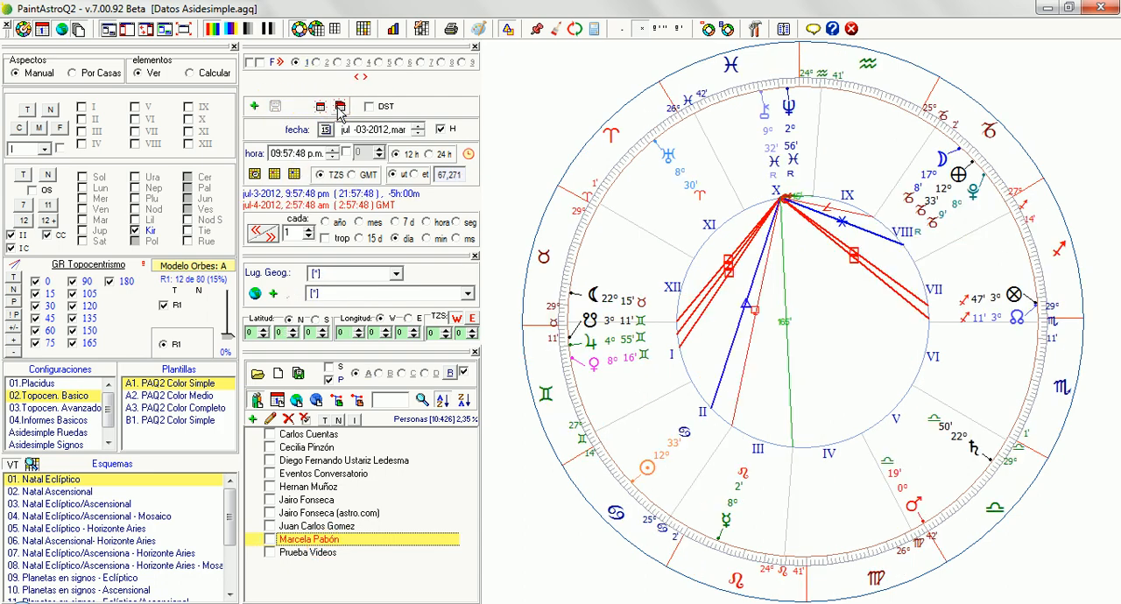
{"action": "left_click", "coordinate": [420, 426]}
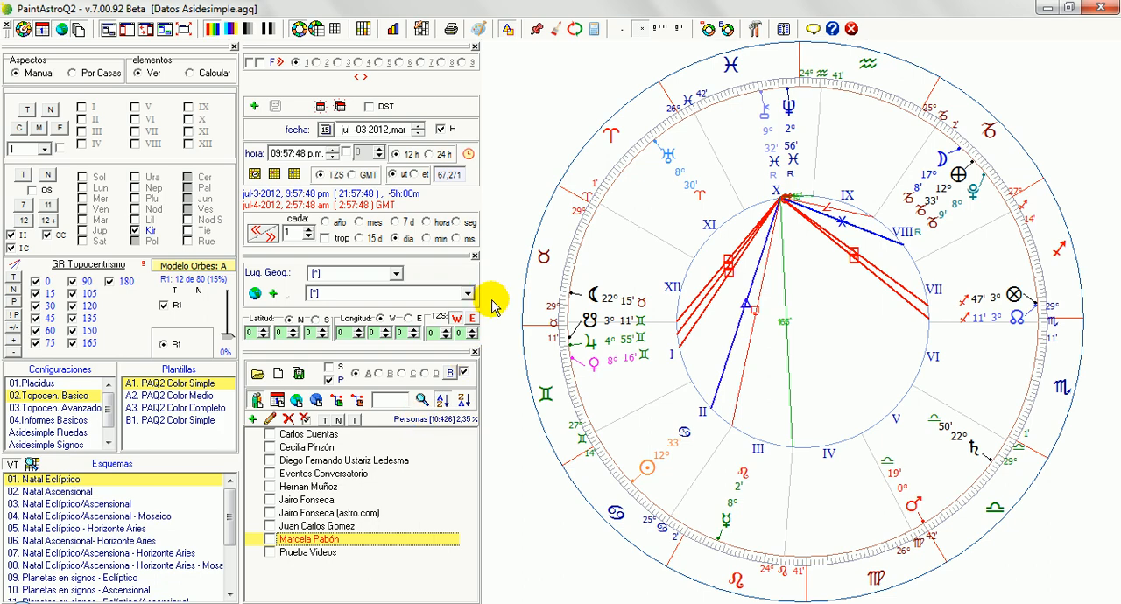
Step: Enable all planets, clear every aspect, and enable only the 120 aspect
{"action": "left_click", "coordinate": [22, 176]}
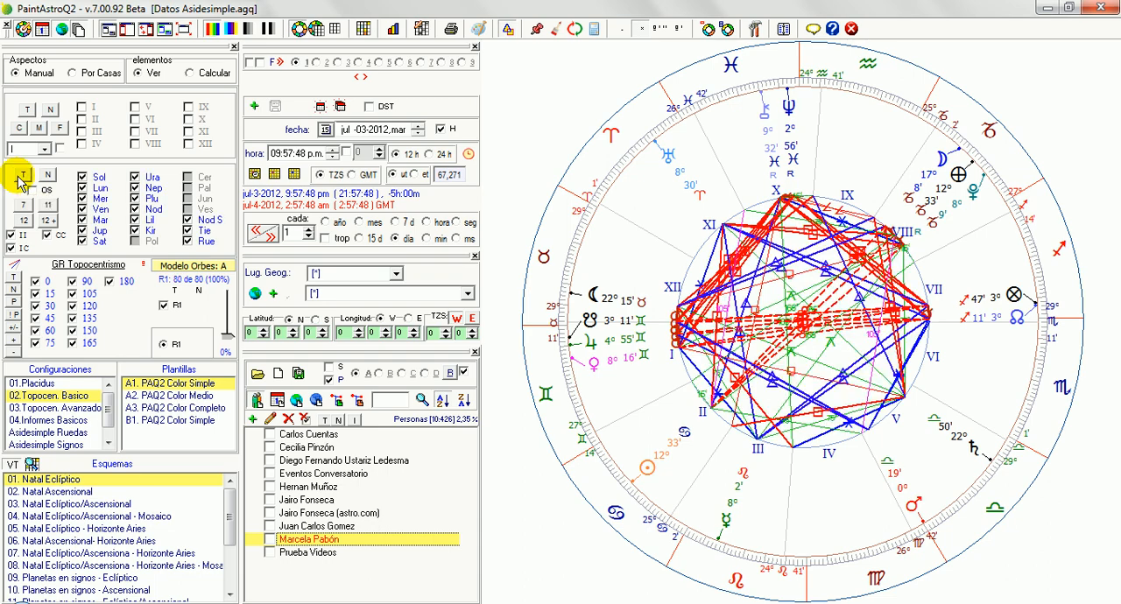
{"action": "left_click", "coordinate": [15, 295]}
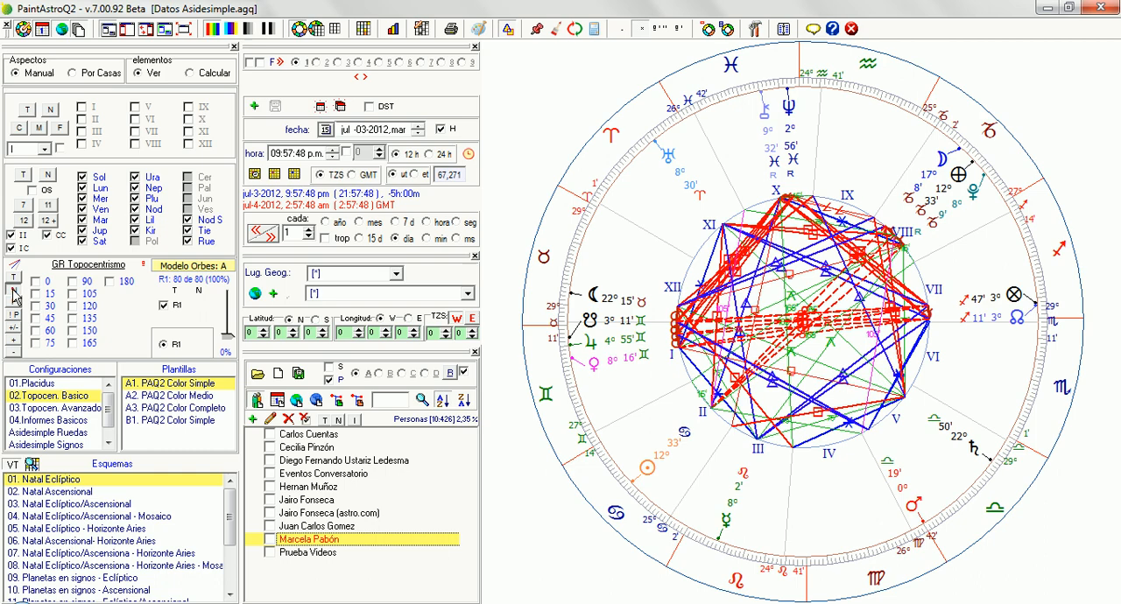
{"action": "left_click", "coordinate": [73, 307]}
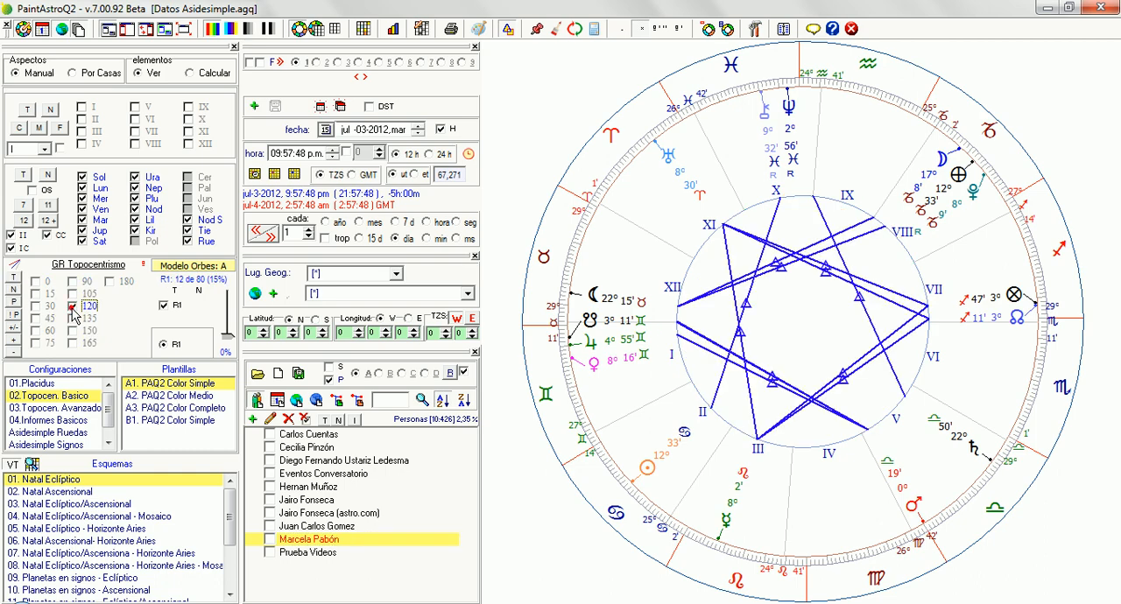
{"action": "left_click", "coordinate": [73, 308]}
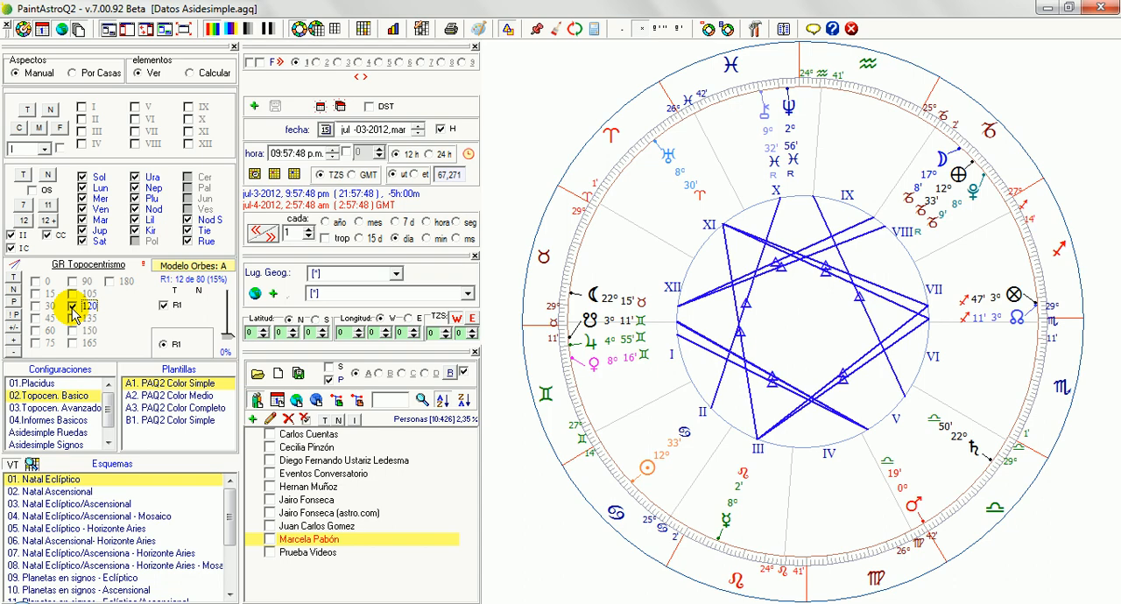
Step: Open the saved charts down the people list from first to last to examine the 120 aspects in each
{"action": "left_click", "coordinate": [326, 436]}
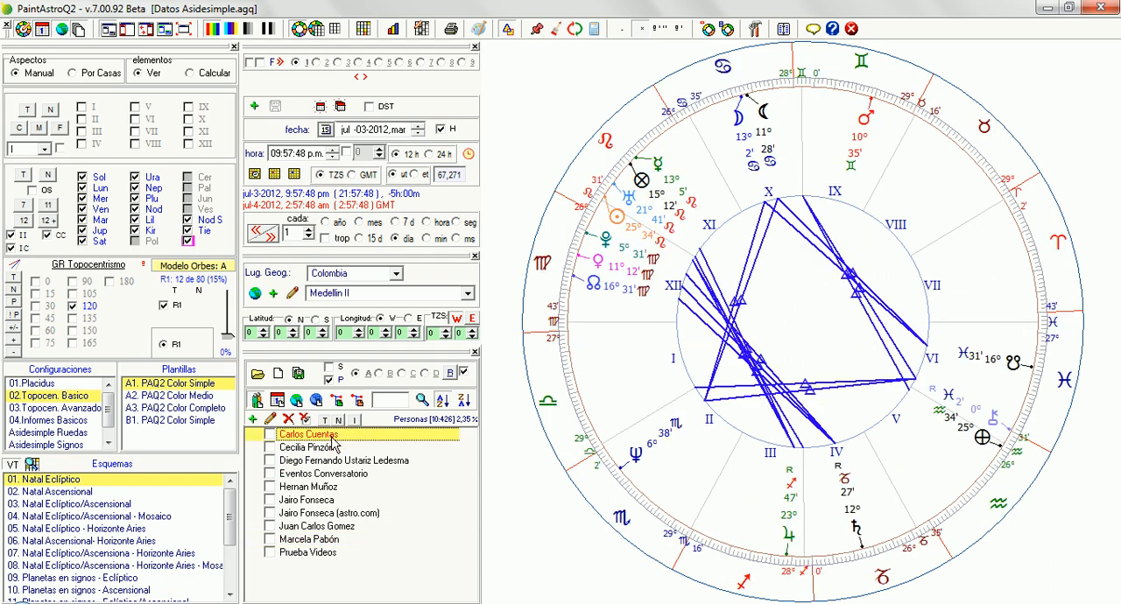
{"action": "left_click", "coordinate": [333, 447]}
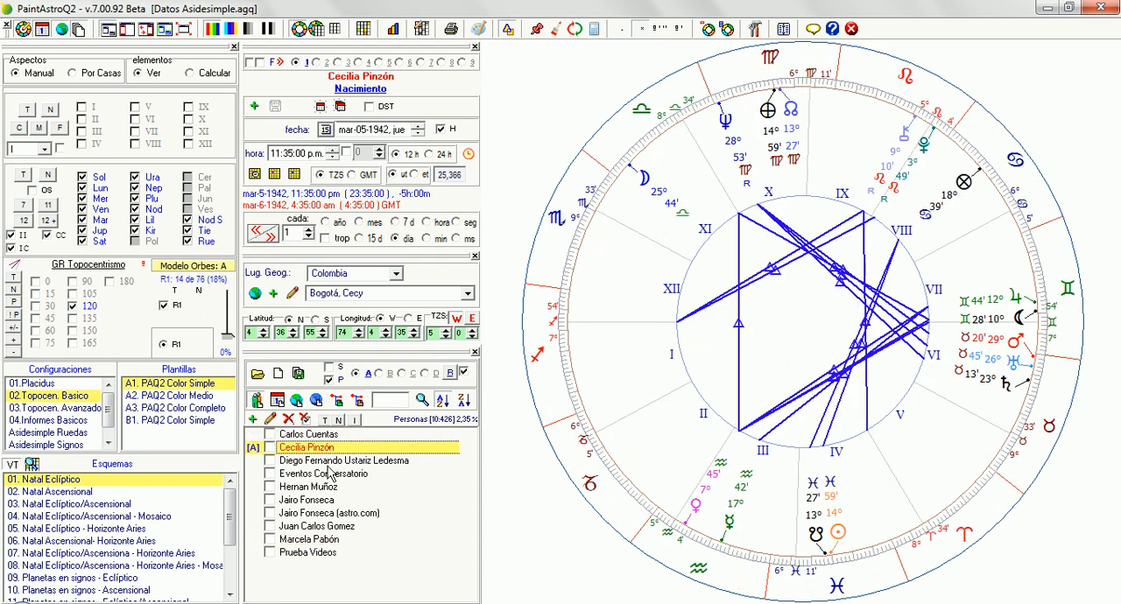
{"action": "left_click", "coordinate": [332, 460]}
{"action": "left_click", "coordinate": [329, 474]}
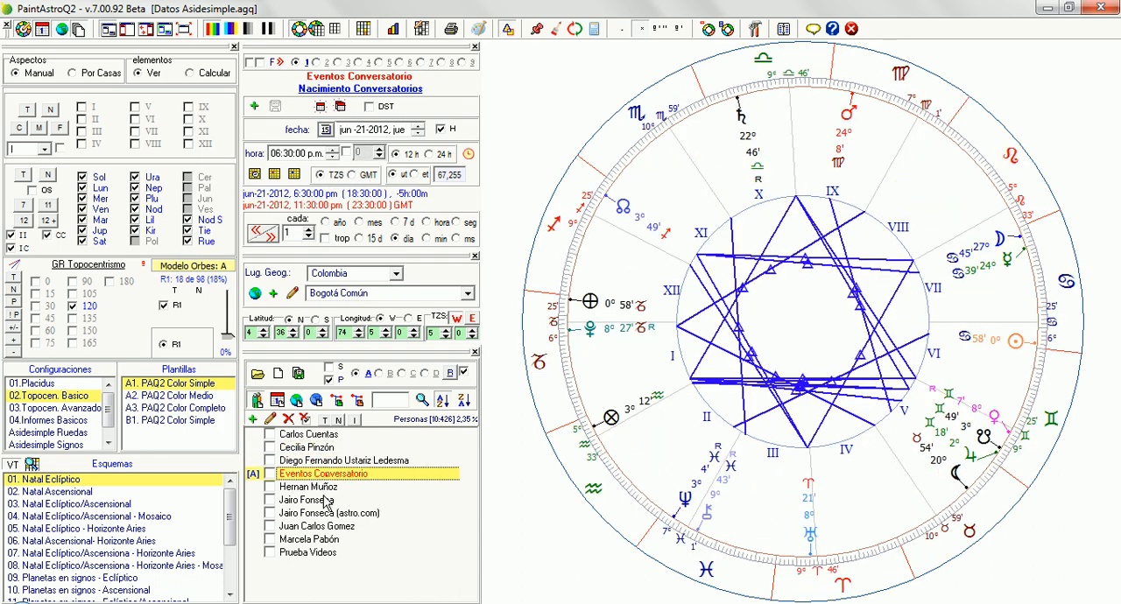
{"action": "left_click", "coordinate": [326, 500]}
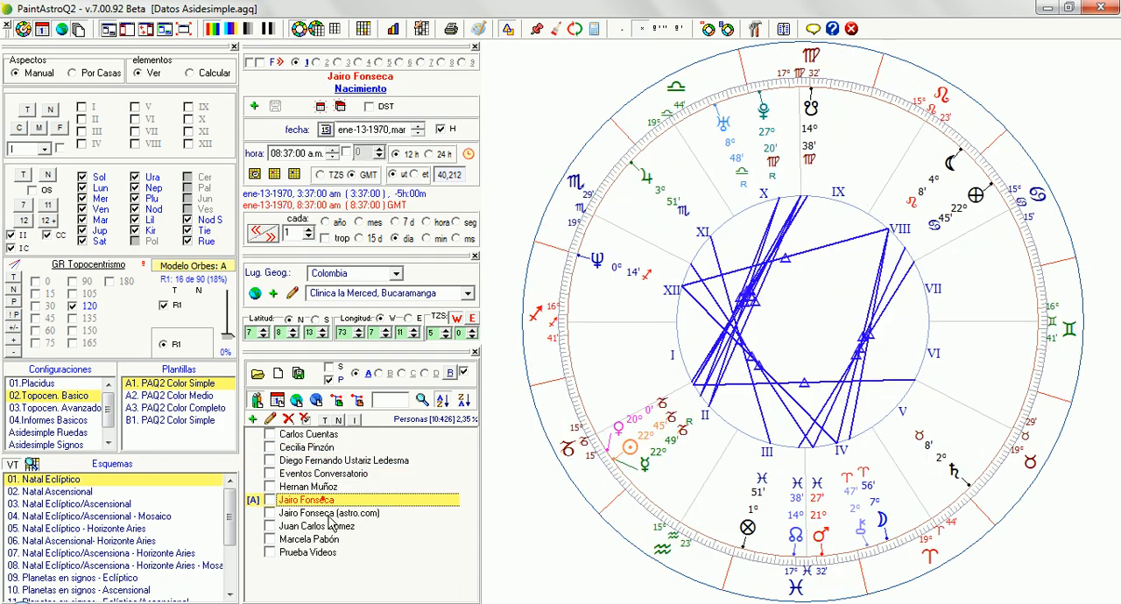
{"action": "left_click", "coordinate": [332, 514]}
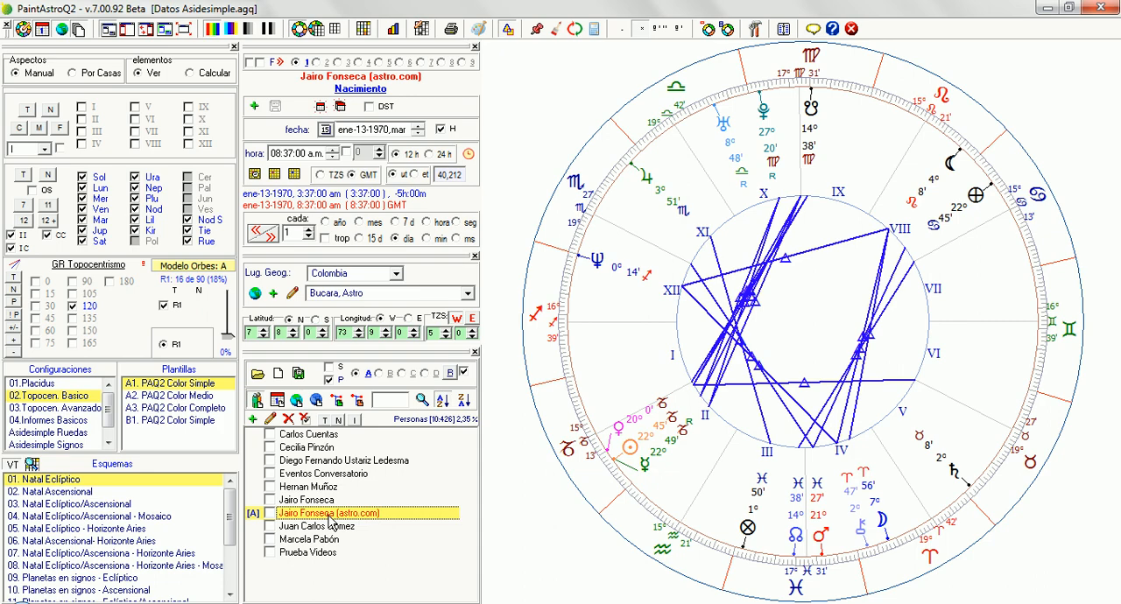
{"action": "left_click", "coordinate": [330, 527]}
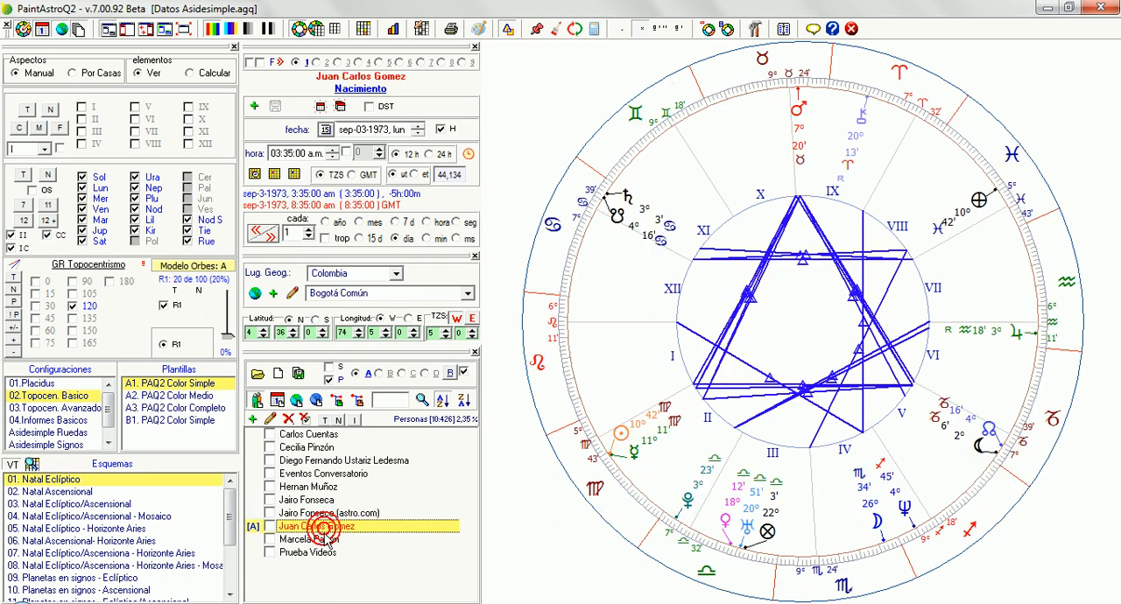
{"action": "left_click", "coordinate": [326, 540]}
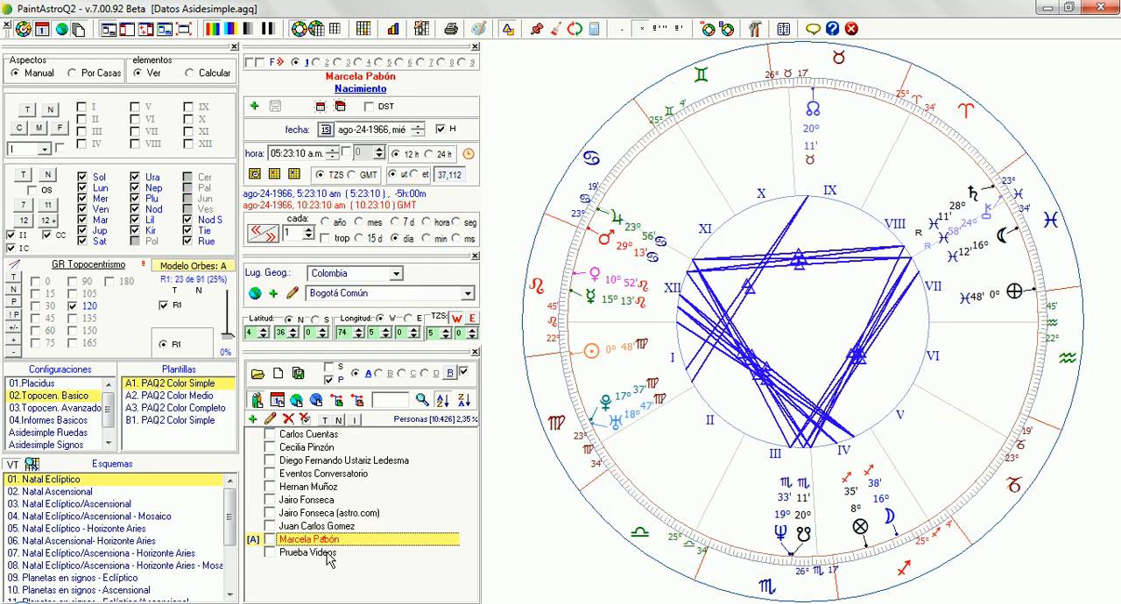
{"action": "left_click", "coordinate": [331, 551]}
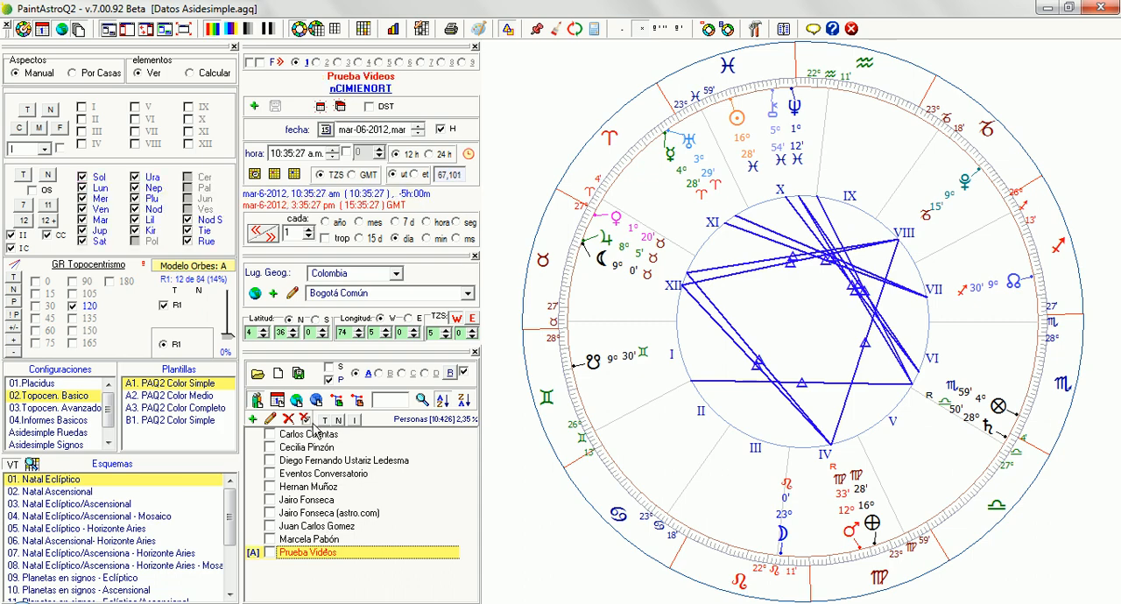
Step: Replace the 120 aspect with the 90 aspect and open the saved charts back up the people list to examine its lines
{"action": "left_click", "coordinate": [73, 282]}
{"action": "left_click", "coordinate": [73, 306]}
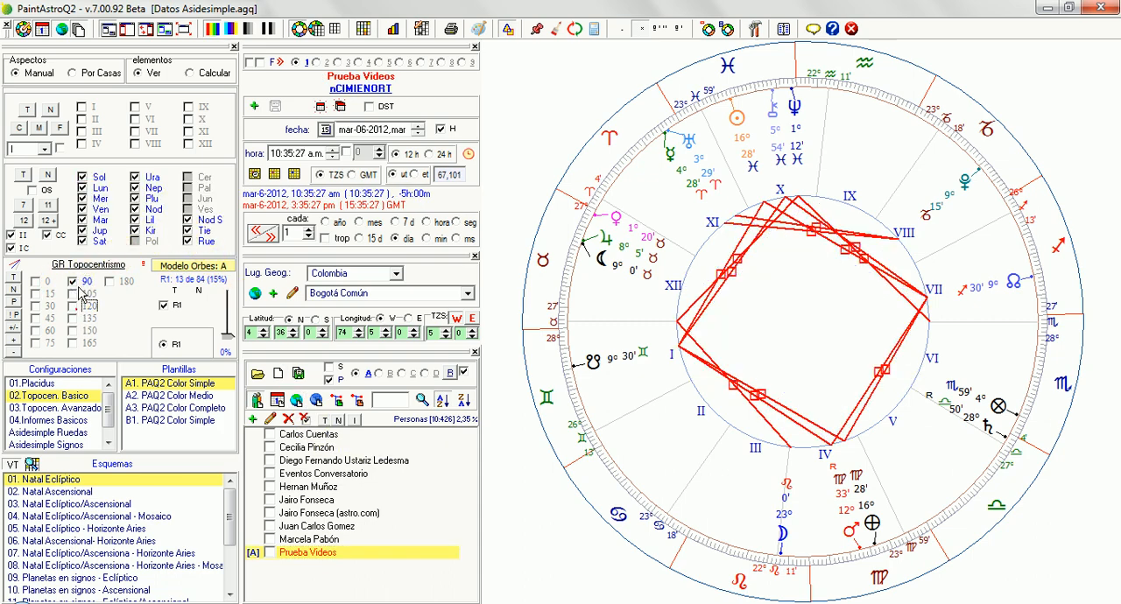
{"action": "left_click", "coordinate": [292, 526]}
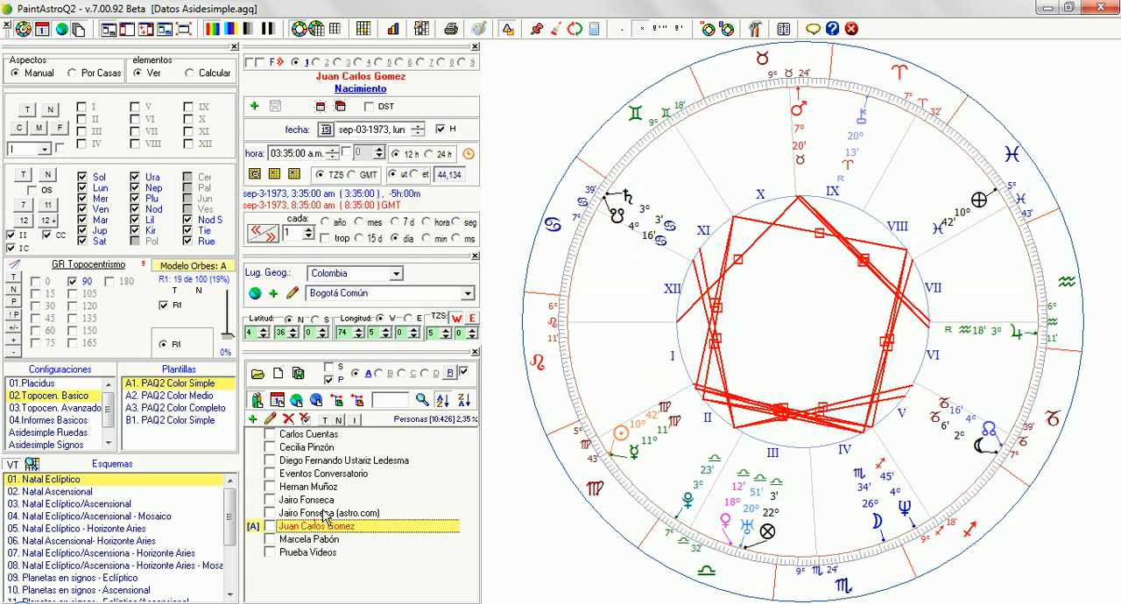
{"action": "left_click", "coordinate": [322, 513]}
{"action": "left_click", "coordinate": [331, 500]}
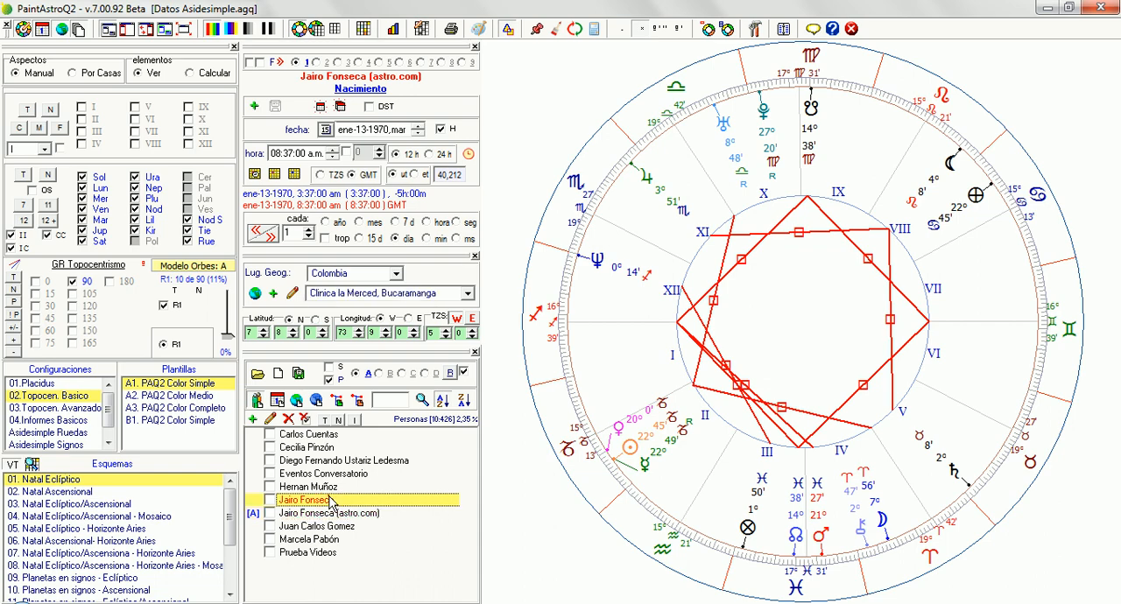
{"action": "left_click", "coordinate": [333, 487]}
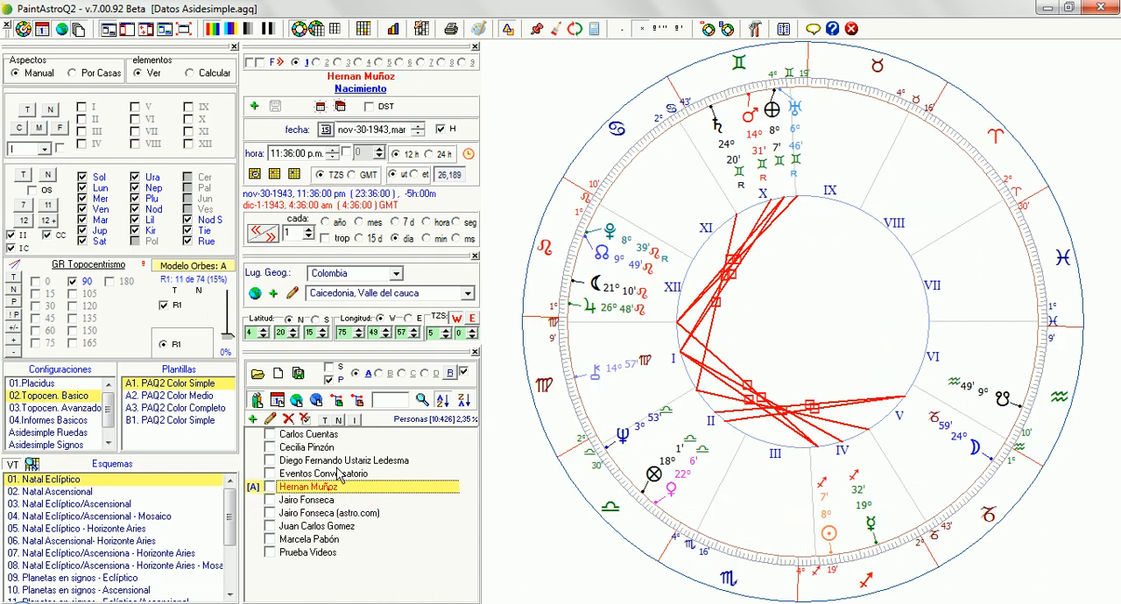
{"action": "left_click", "coordinate": [339, 474]}
{"action": "left_click", "coordinate": [334, 461]}
{"action": "left_click", "coordinate": [329, 448]}
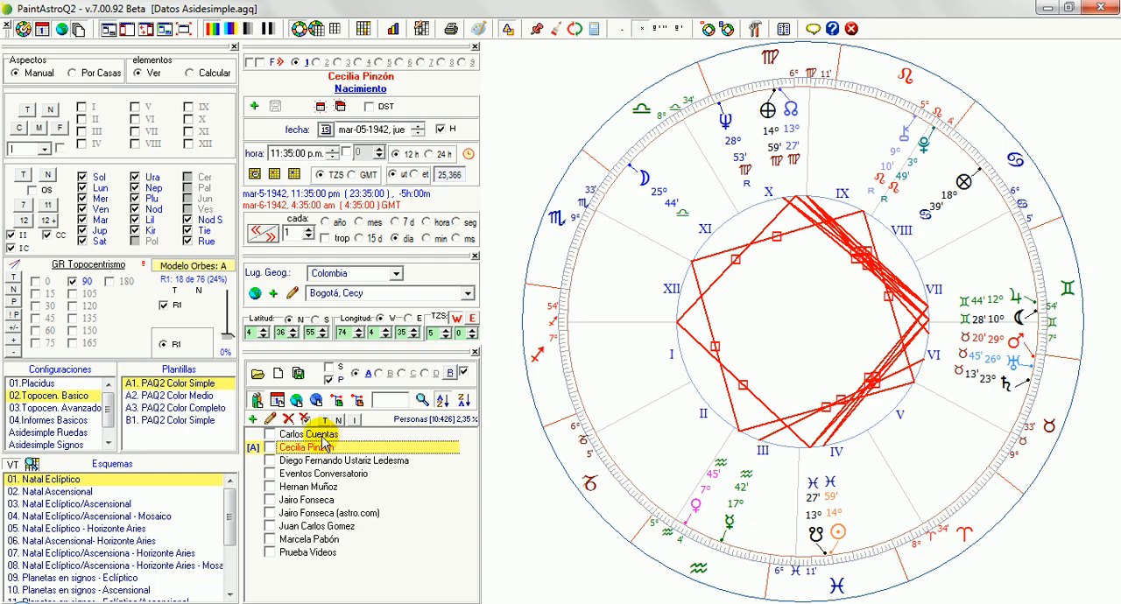
Step: Replace the 90 aspect with the 180 aspect and open several saved charts to examine the oppositions in each
{"action": "left_click", "coordinate": [109, 281]}
{"action": "left_click", "coordinate": [73, 282]}
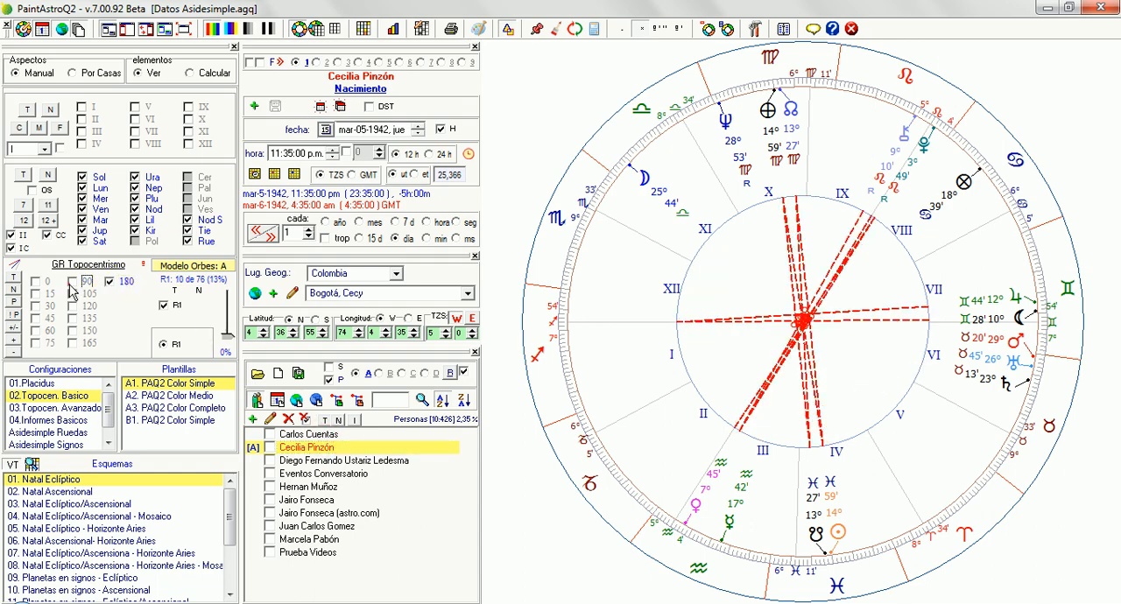
{"action": "left_click", "coordinate": [324, 474]}
{"action": "left_click", "coordinate": [315, 500]}
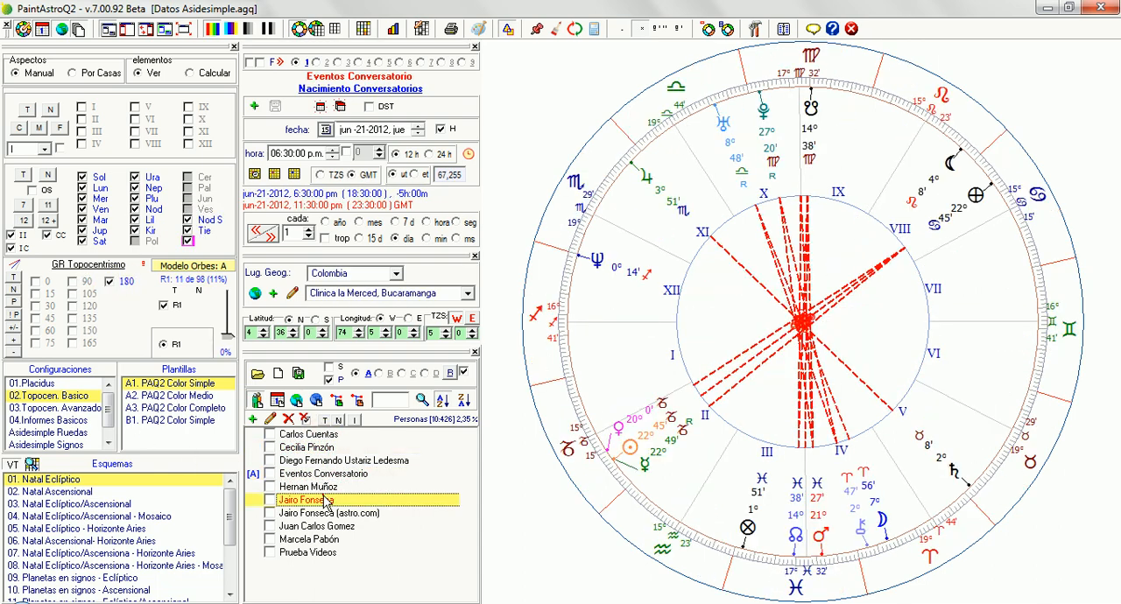
{"action": "left_click", "coordinate": [323, 513]}
{"action": "left_click", "coordinate": [325, 540]}
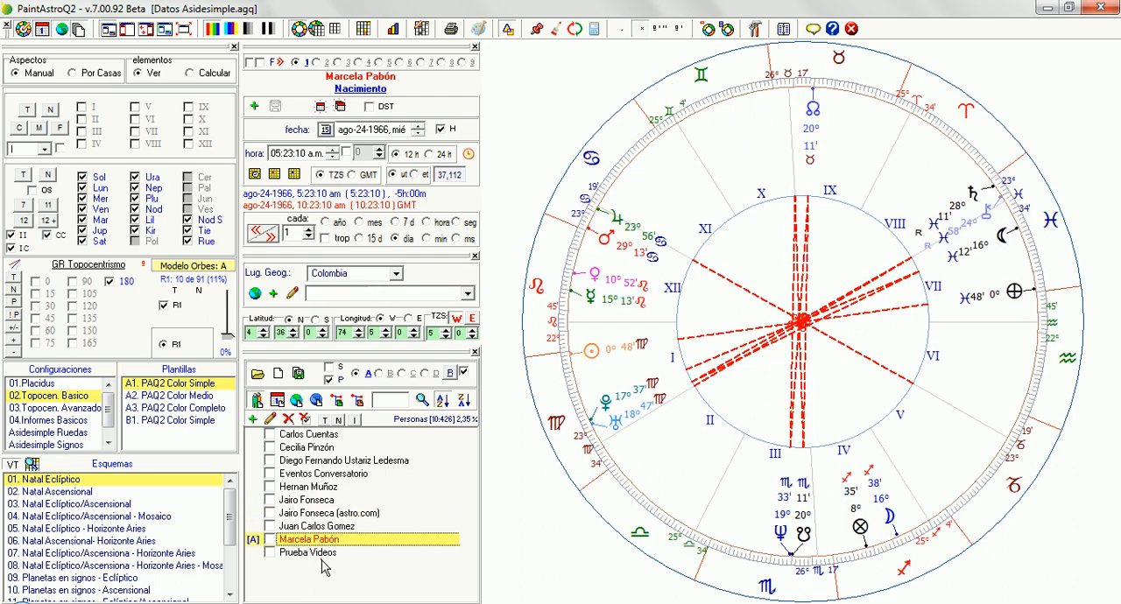
{"action": "key", "text": "Up"}
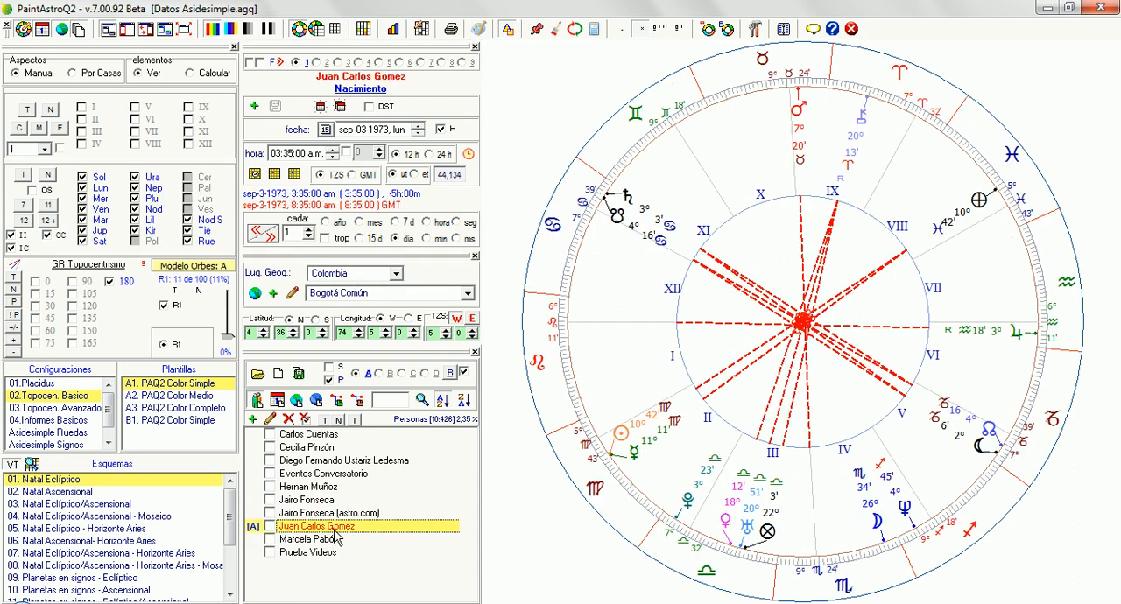
{"action": "left_click", "coordinate": [334, 531]}
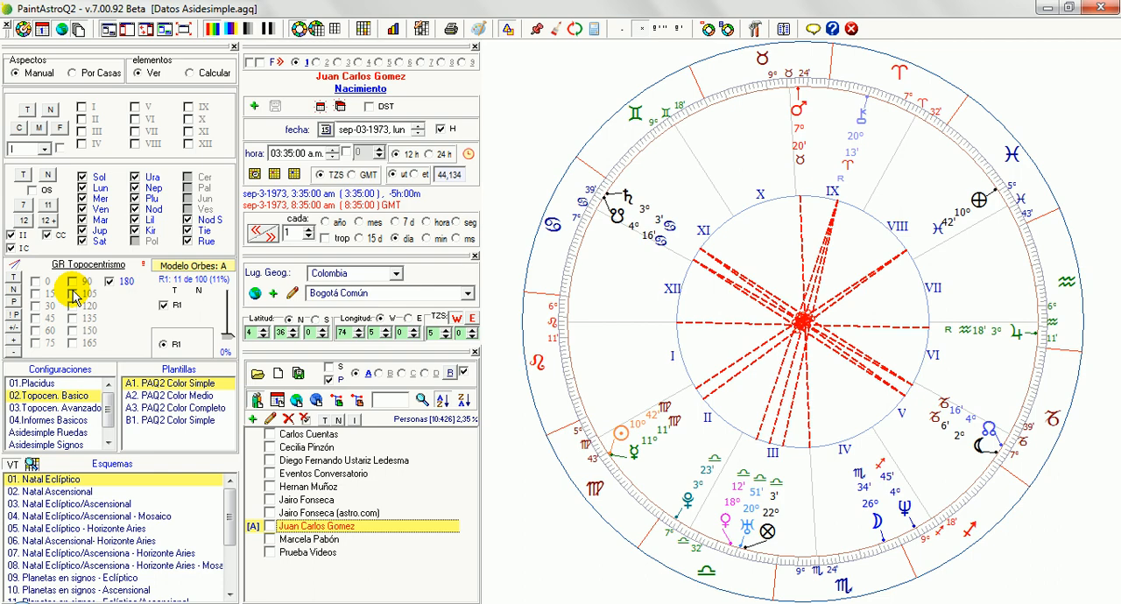
Step: Enable every aspect and disable the CC (Cuspide / Cuspide) and IC (Item / Cuspide) aspects, leaving only II
{"action": "left_click", "coordinate": [14, 279]}
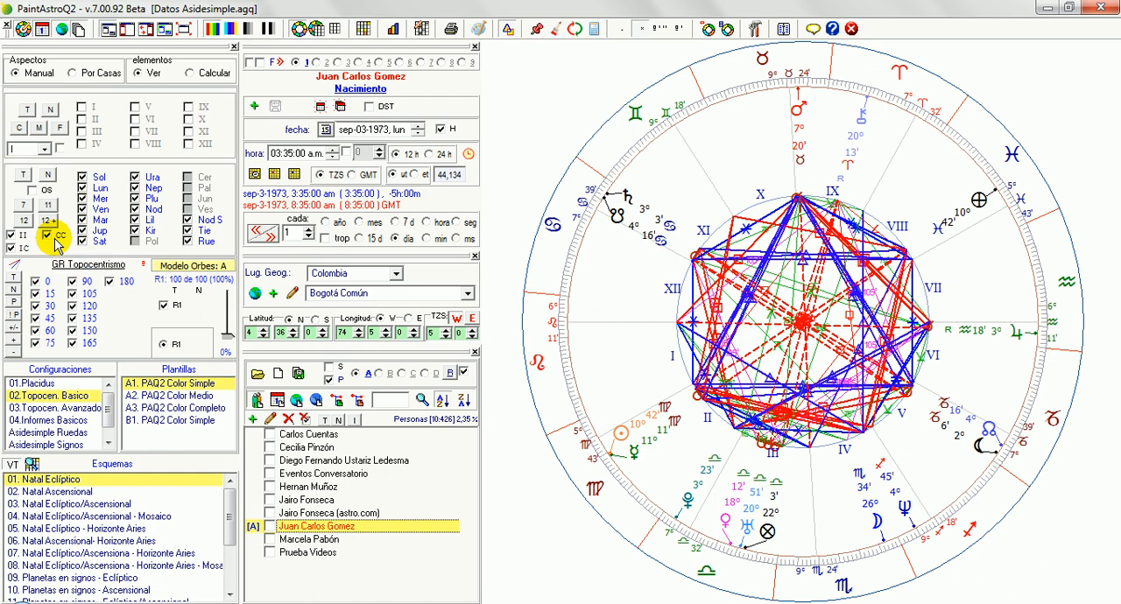
{"action": "left_click", "coordinate": [55, 239]}
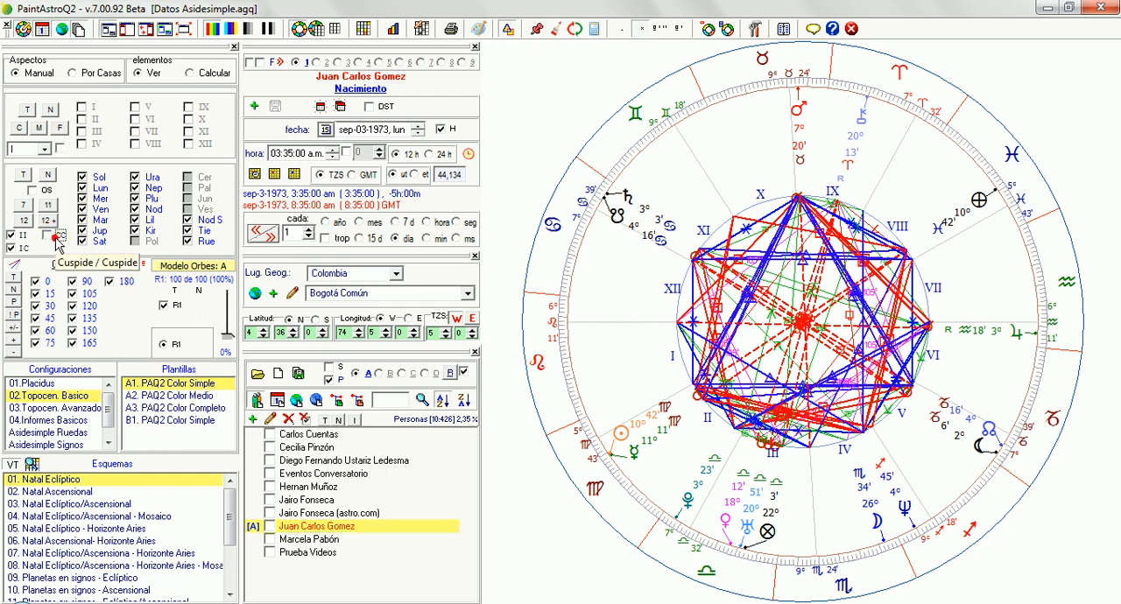
{"action": "left_click", "coordinate": [56, 238]}
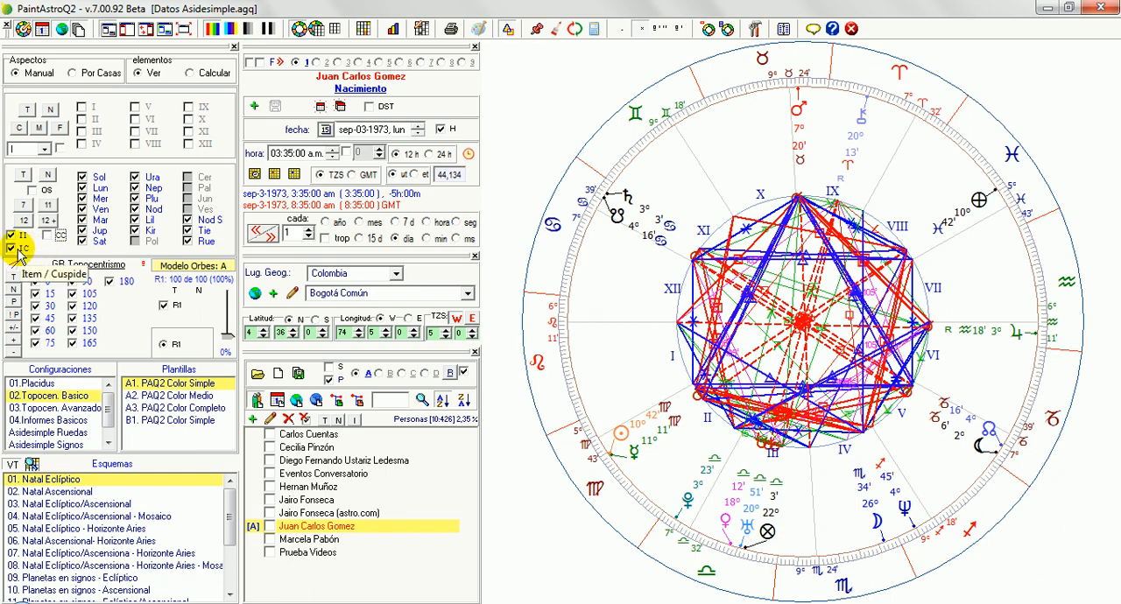
{"action": "left_click", "coordinate": [13, 248]}
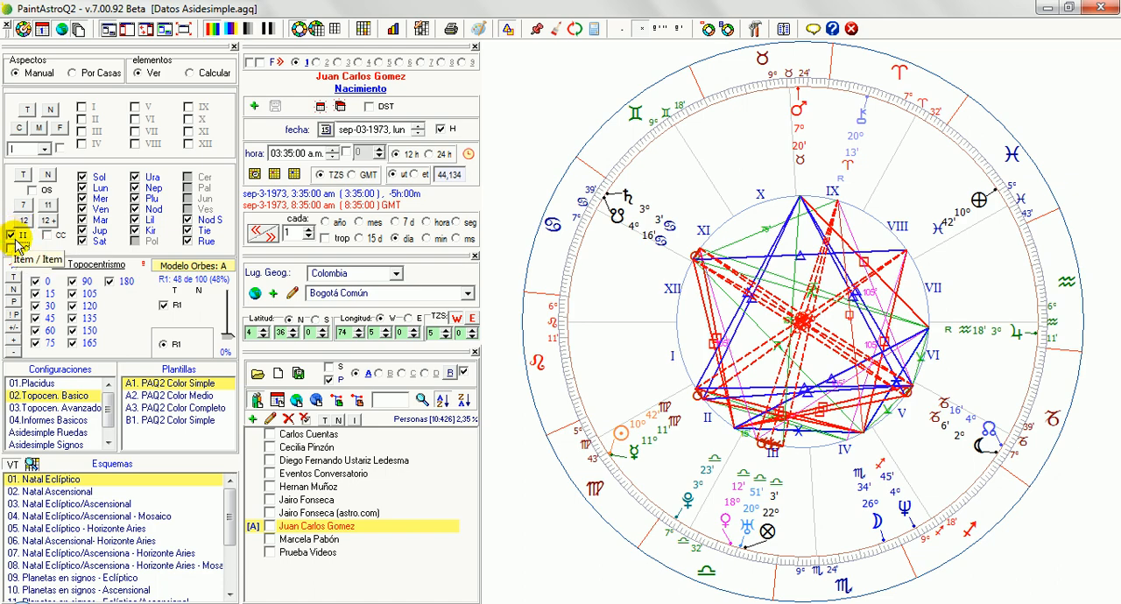
Step: Open several saved charts down the people list to examine the aspects drawn with only II enabled
{"action": "left_click", "coordinate": [330, 438]}
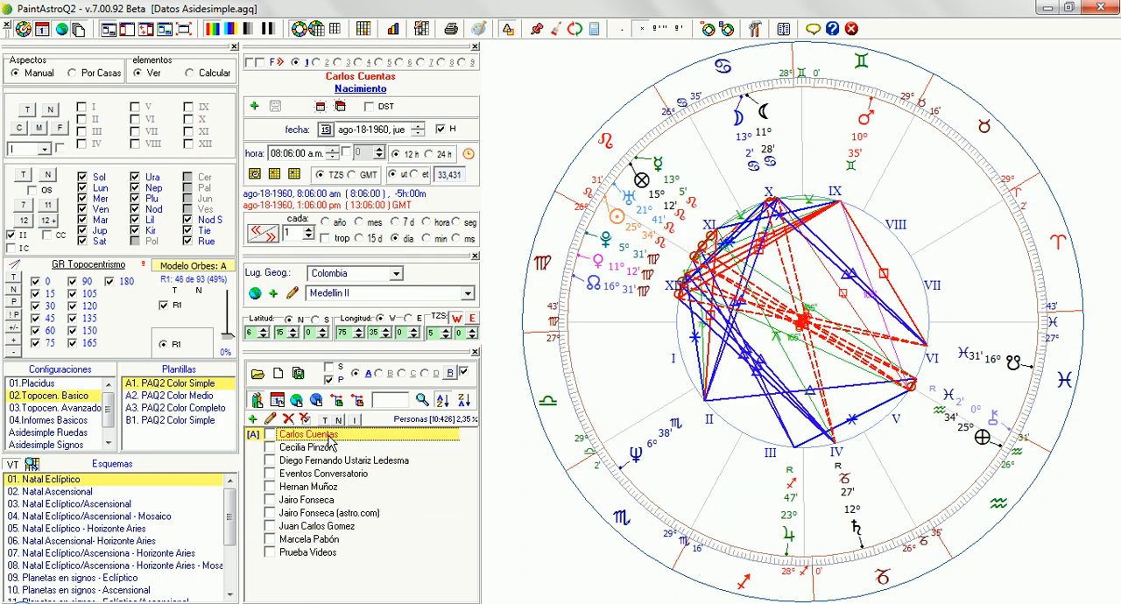
{"action": "left_click", "coordinate": [331, 447]}
{"action": "left_click", "coordinate": [333, 462]}
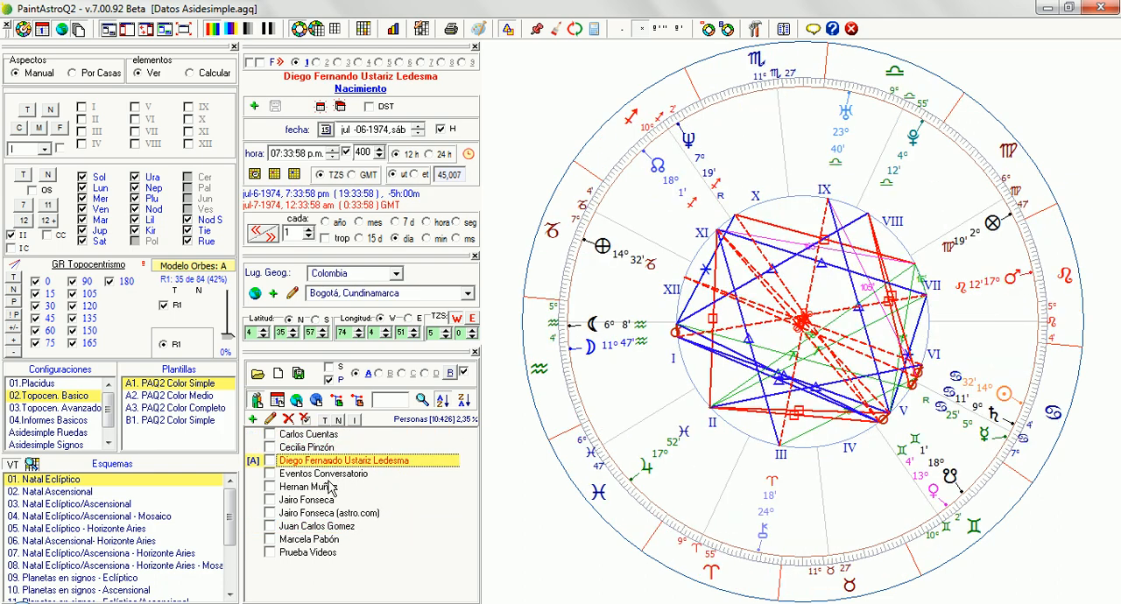
{"action": "left_click", "coordinate": [331, 487]}
{"action": "left_click", "coordinate": [326, 501]}
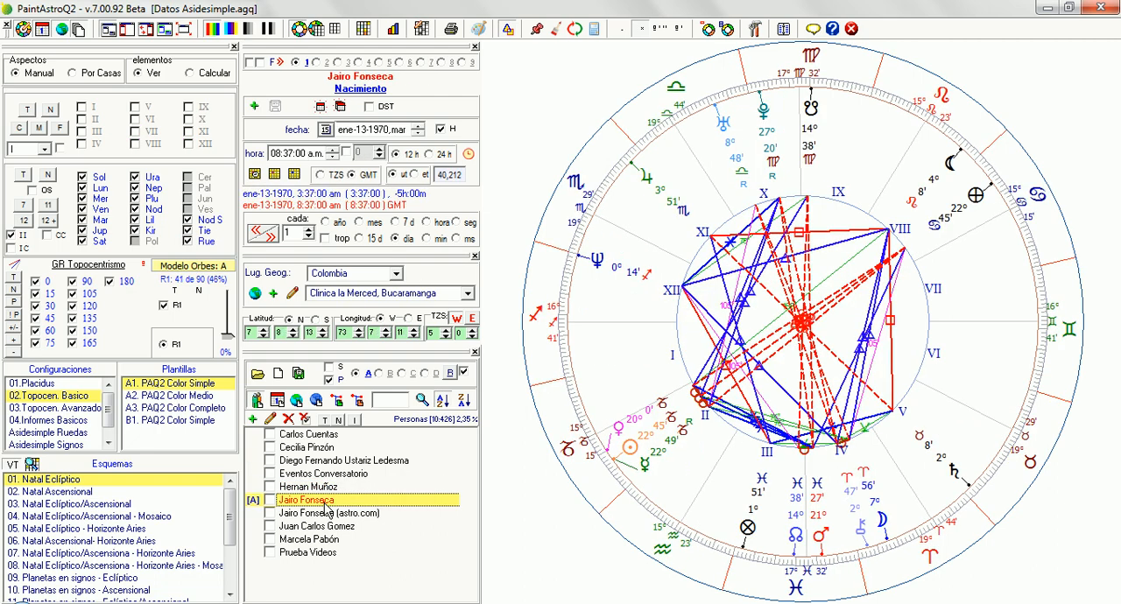
{"action": "left_click", "coordinate": [331, 527]}
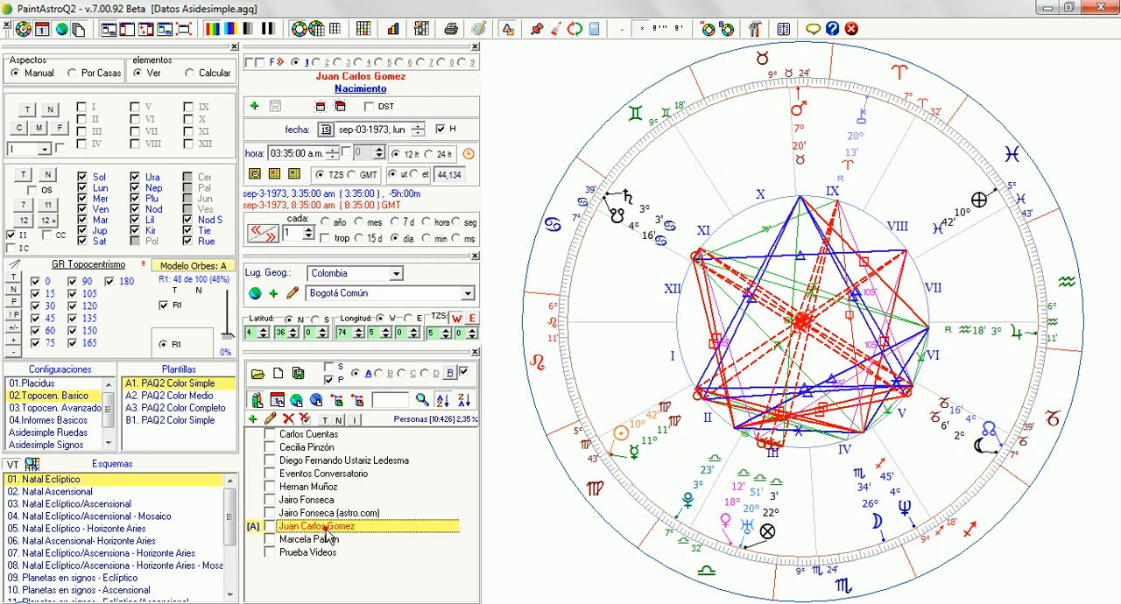
Step: Replace the II aspects with the IC (Item / Cuspide) aspects and open several saved charts down the people list to examine them
{"action": "left_click", "coordinate": [11, 234]}
{"action": "left_click", "coordinate": [11, 248]}
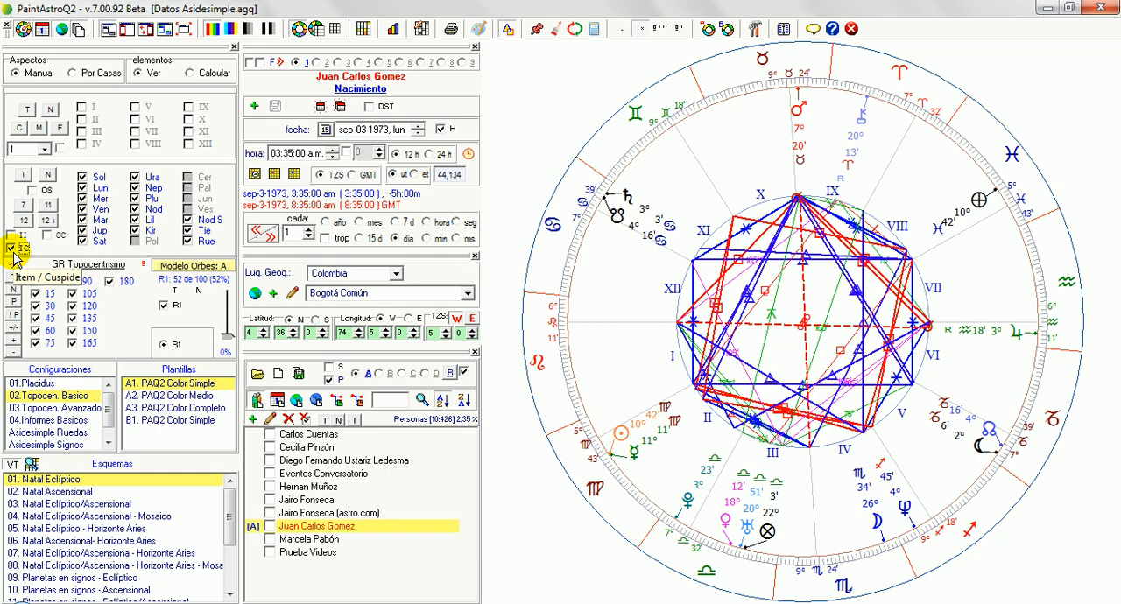
{"action": "left_click", "coordinate": [329, 434]}
{"action": "left_click", "coordinate": [335, 448]}
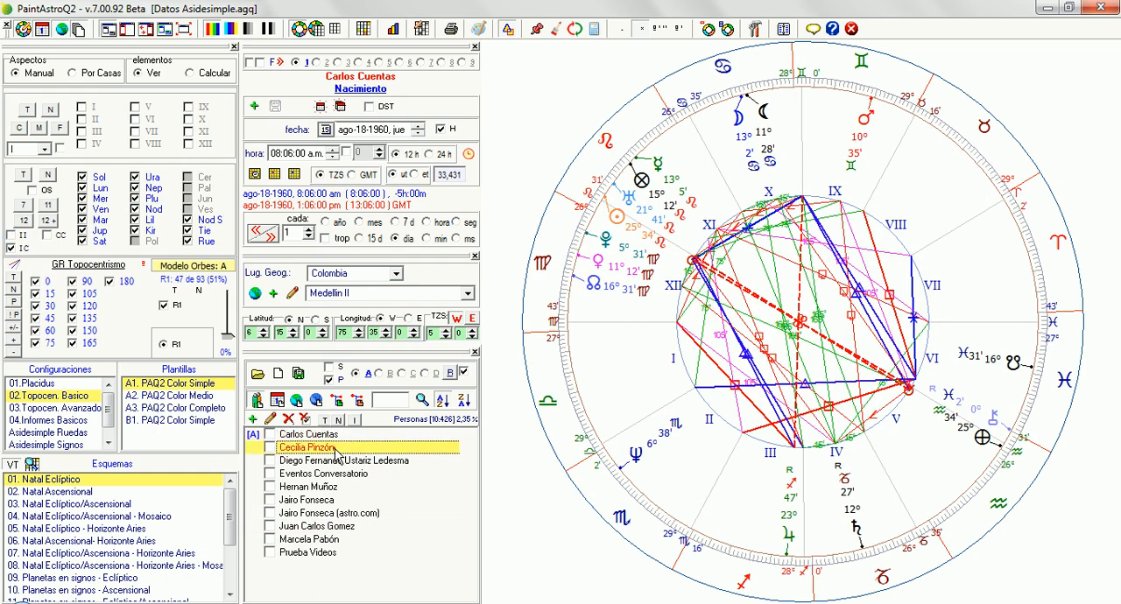
{"action": "left_click", "coordinate": [332, 462]}
{"action": "left_click", "coordinate": [327, 487]}
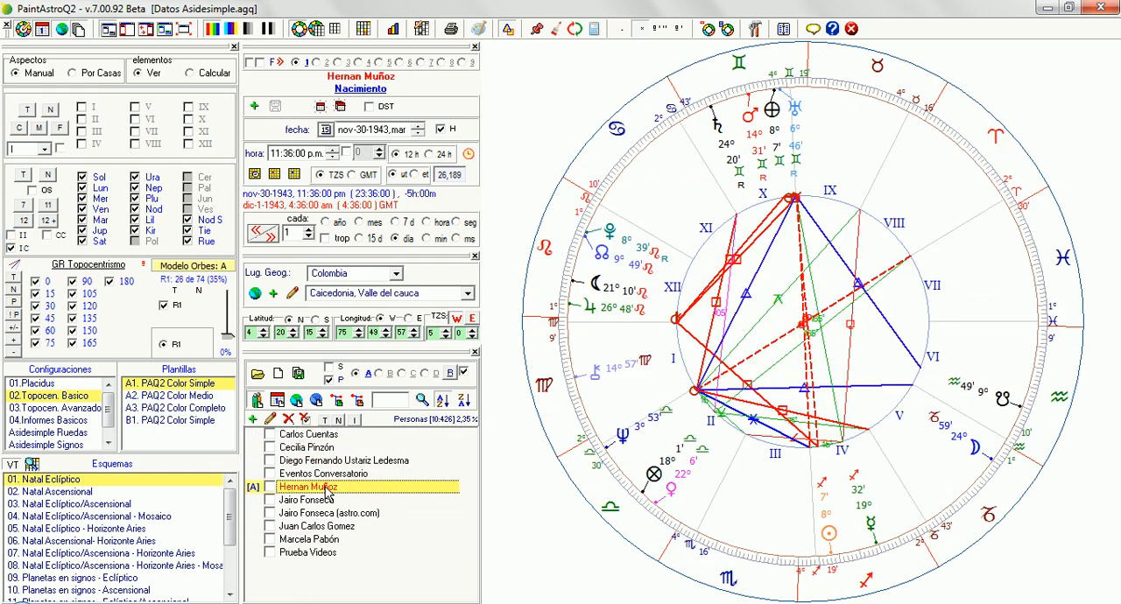
Step: Re-enable the II and CC aspects and restrict the elements to Sol and Lun with OS (Solo elementos seleccionados) enabled
{"action": "left_click", "coordinate": [14, 237]}
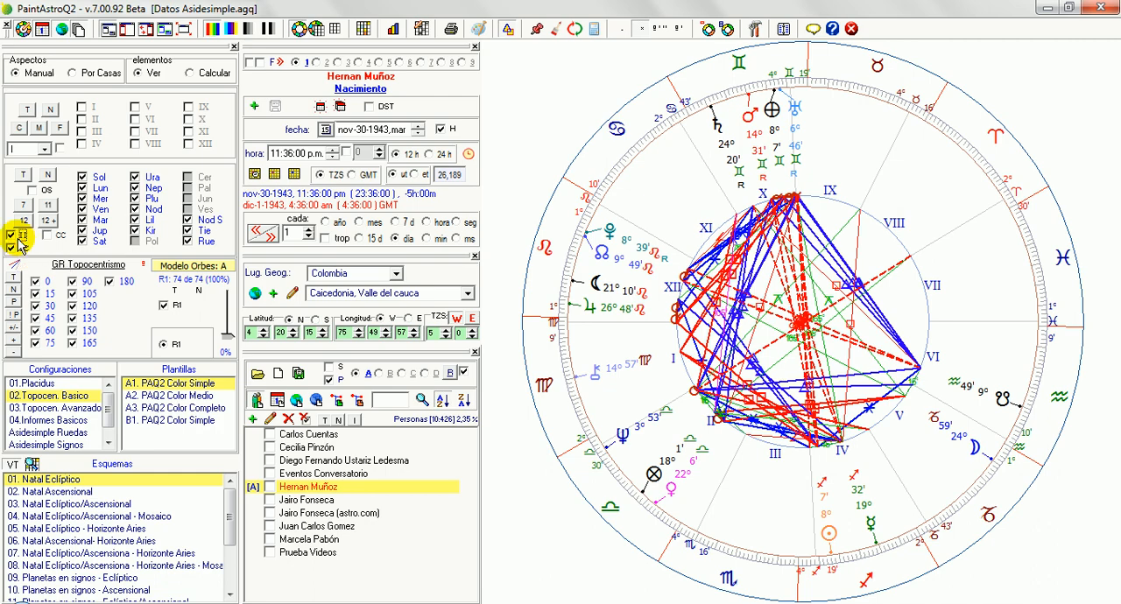
{"action": "left_click", "coordinate": [47, 235]}
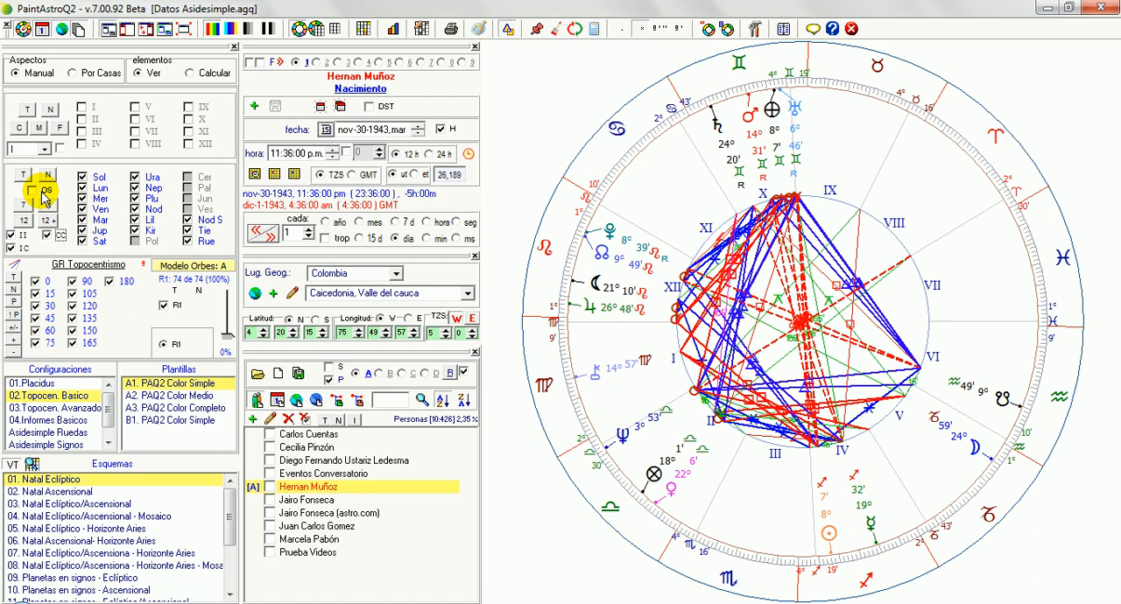
{"action": "left_click", "coordinate": [45, 178]}
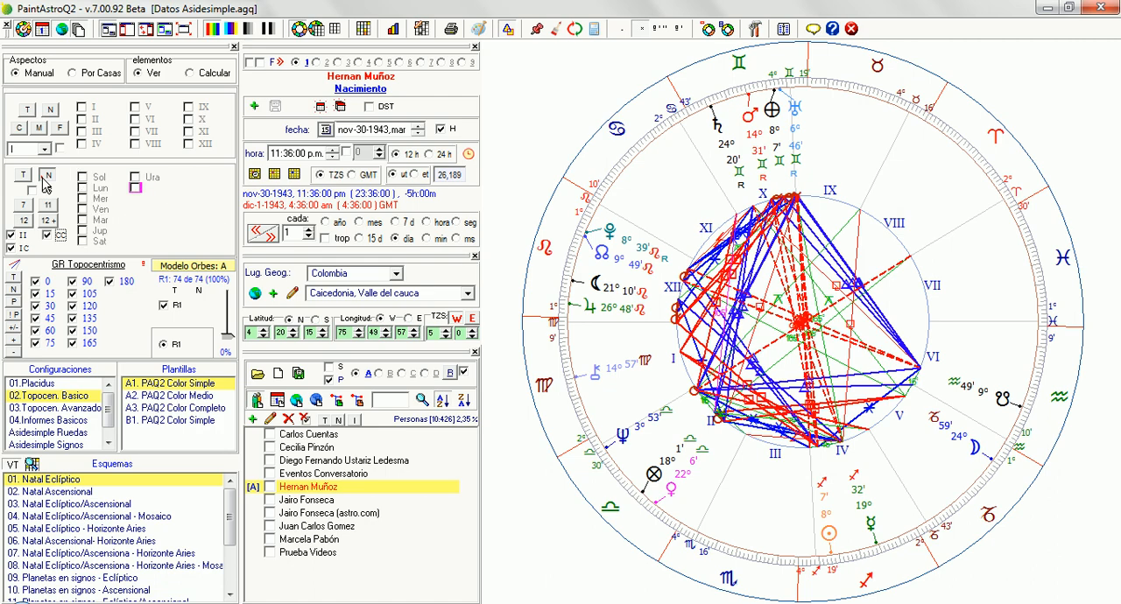
{"action": "left_click", "coordinate": [83, 177]}
{"action": "left_click", "coordinate": [84, 188]}
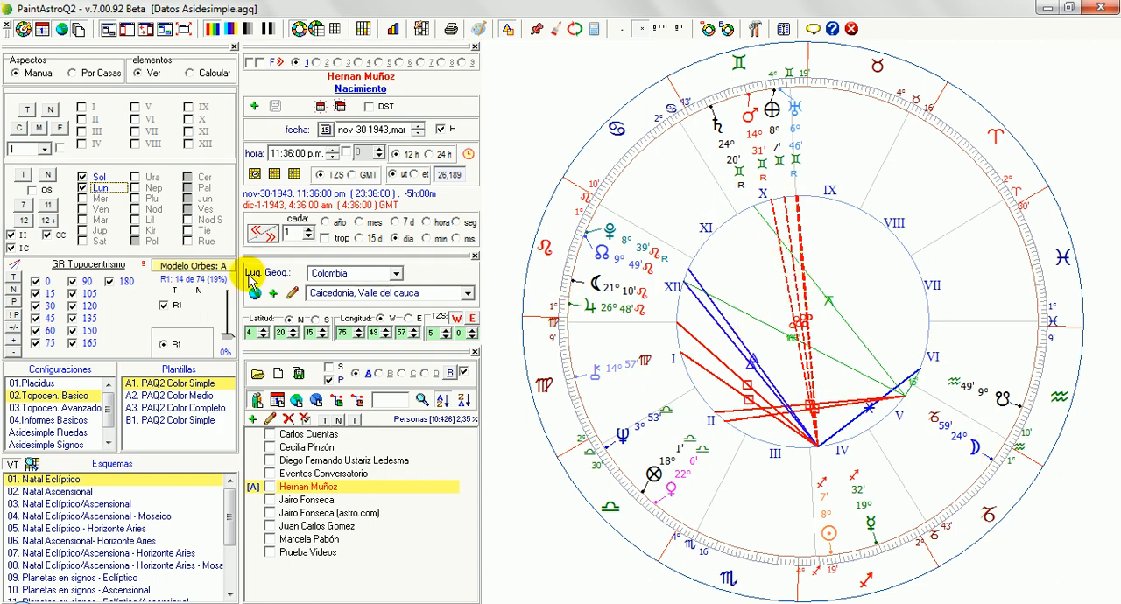
{"action": "left_click", "coordinate": [32, 192]}
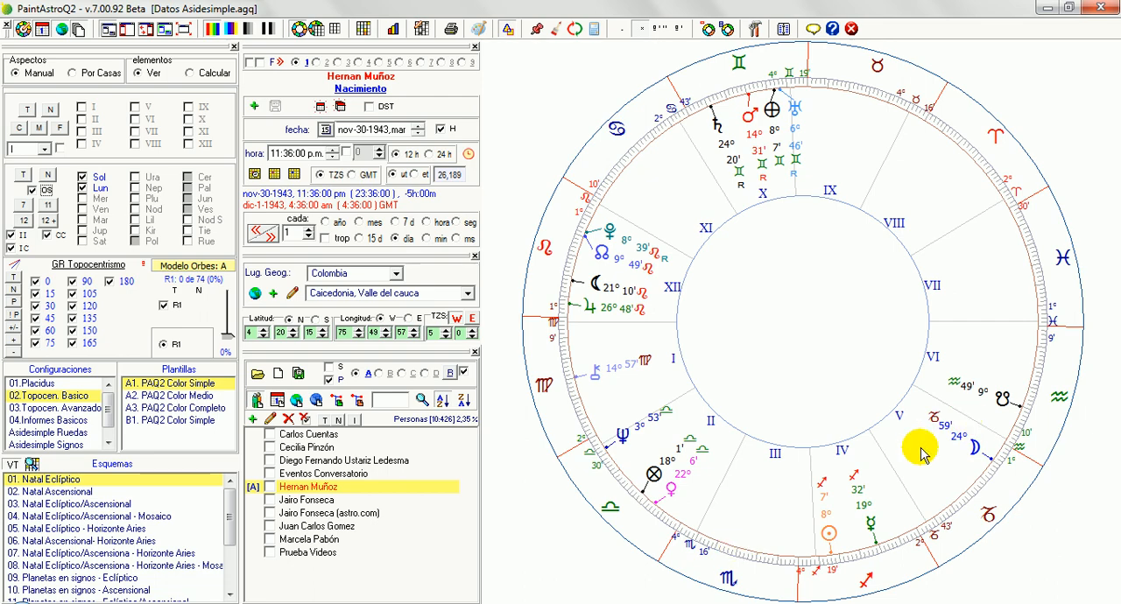
Step: Open the saved charts down the people list to examine the aspects between Sol and Lun in each
{"action": "left_click", "coordinate": [306, 435]}
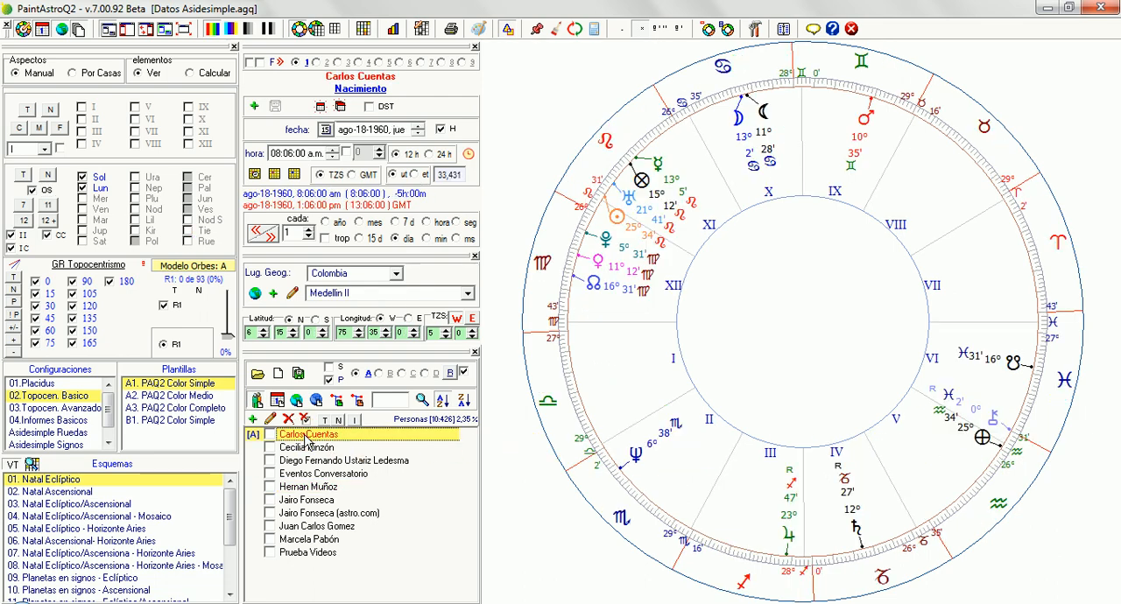
{"action": "left_click", "coordinate": [307, 447]}
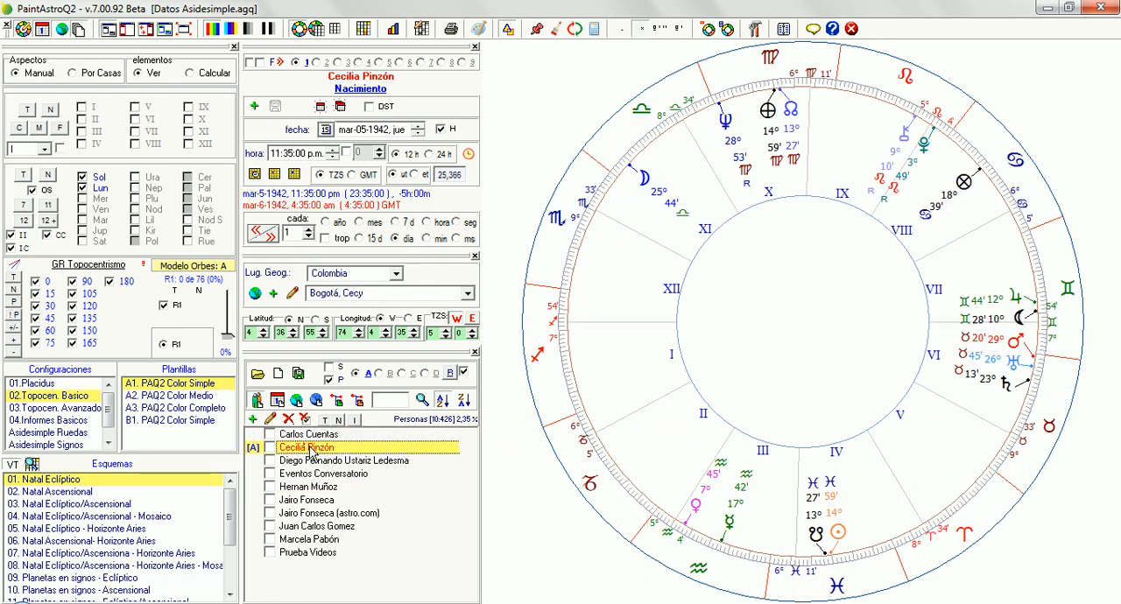
{"action": "left_click", "coordinate": [334, 474]}
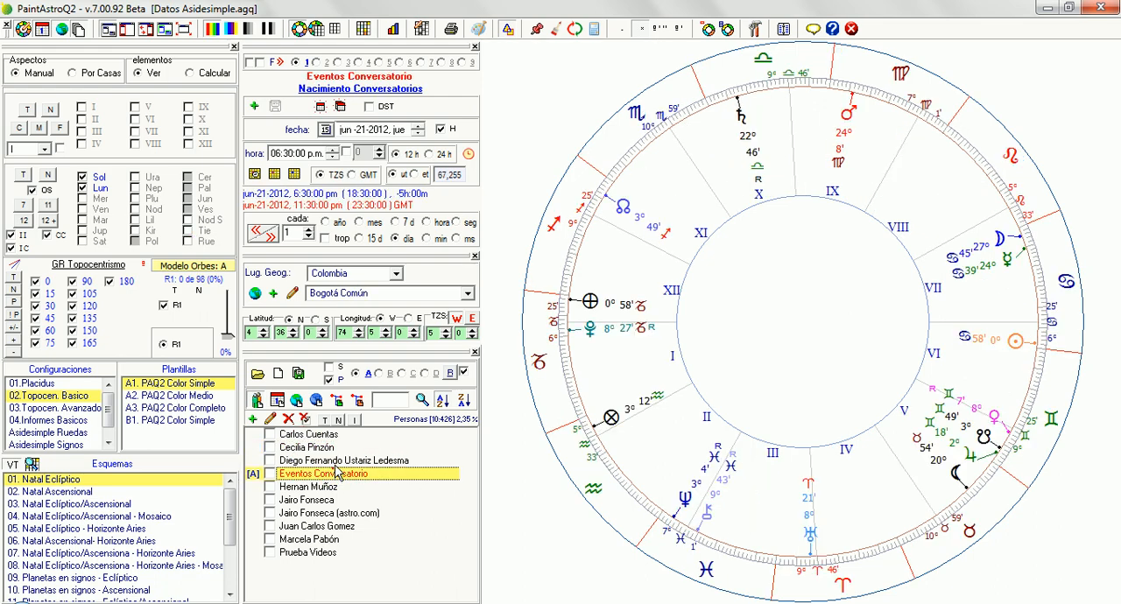
{"action": "left_click", "coordinate": [334, 464]}
{"action": "left_click", "coordinate": [336, 479]}
{"action": "left_click", "coordinate": [334, 488]}
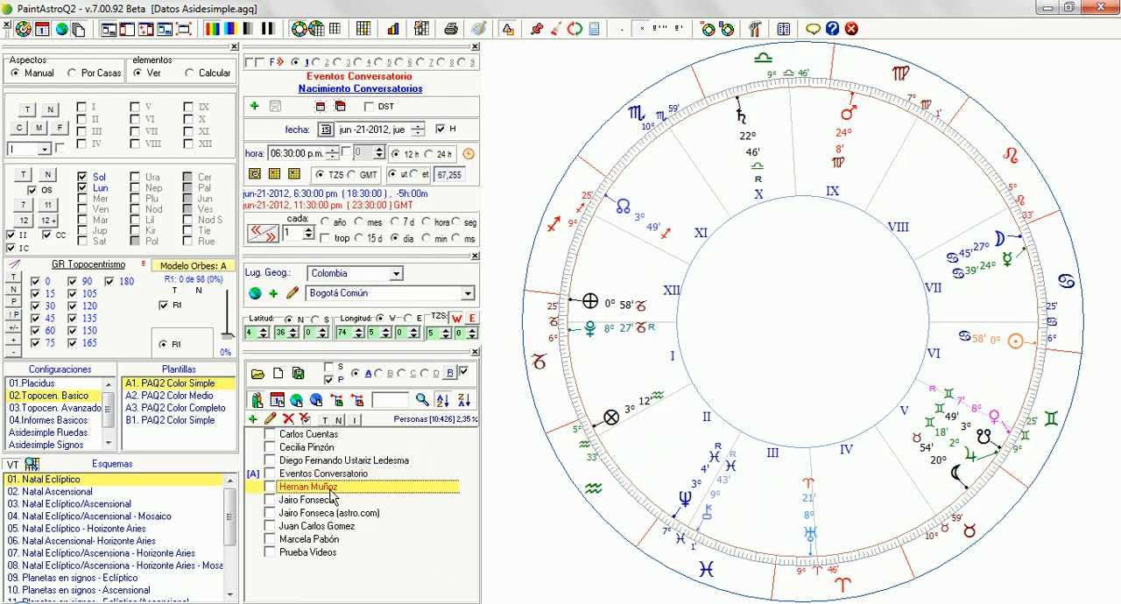
{"action": "left_click", "coordinate": [332, 500]}
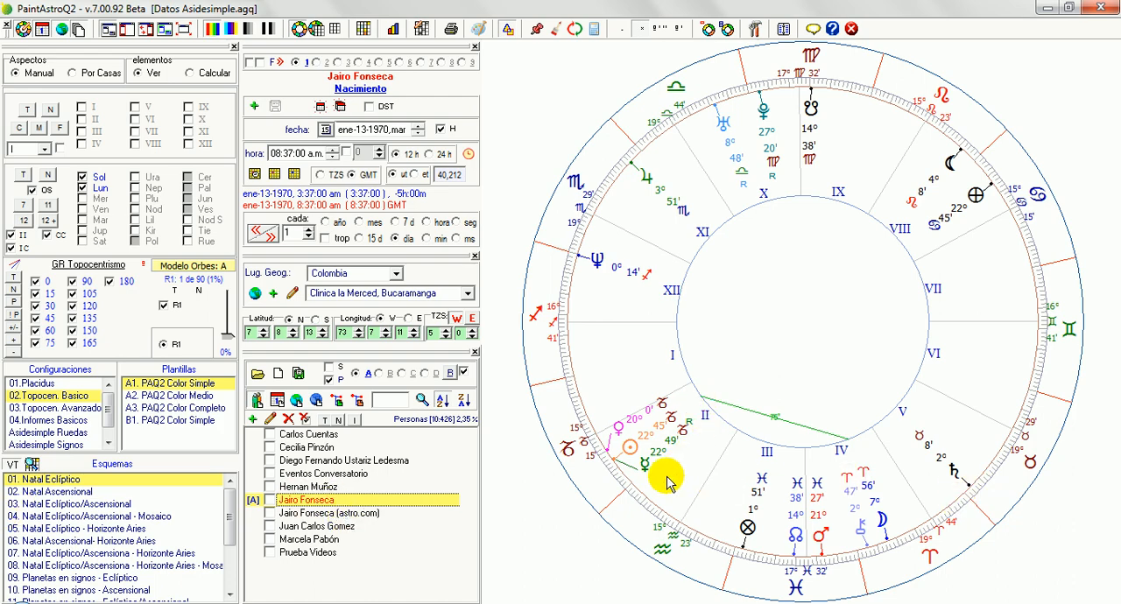
{"action": "left_click", "coordinate": [342, 528]}
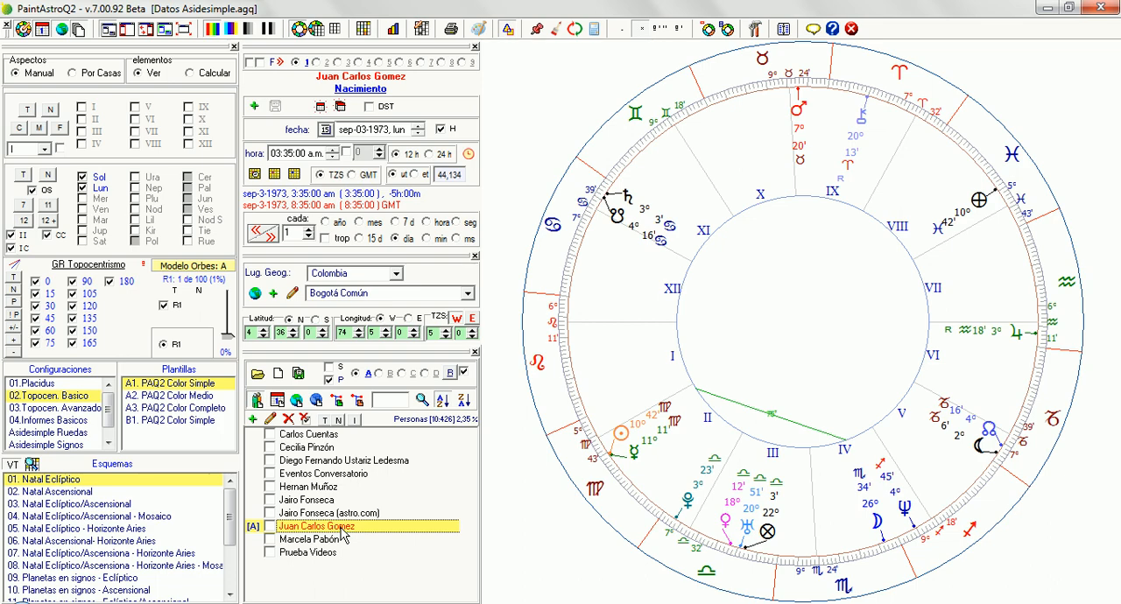
{"action": "left_click", "coordinate": [338, 541]}
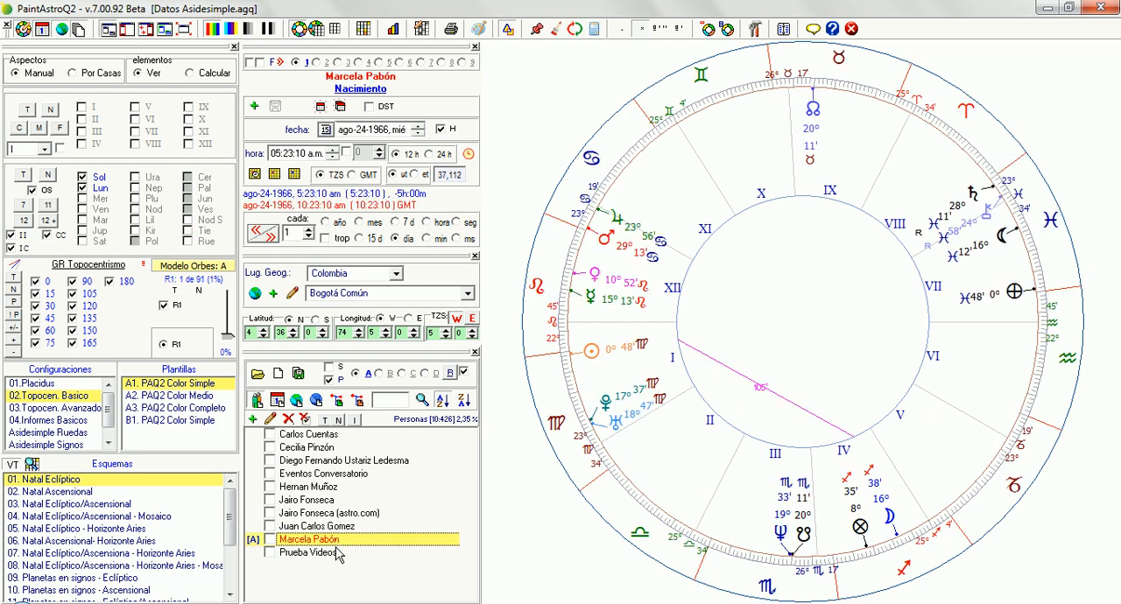
{"action": "left_click", "coordinate": [337, 553]}
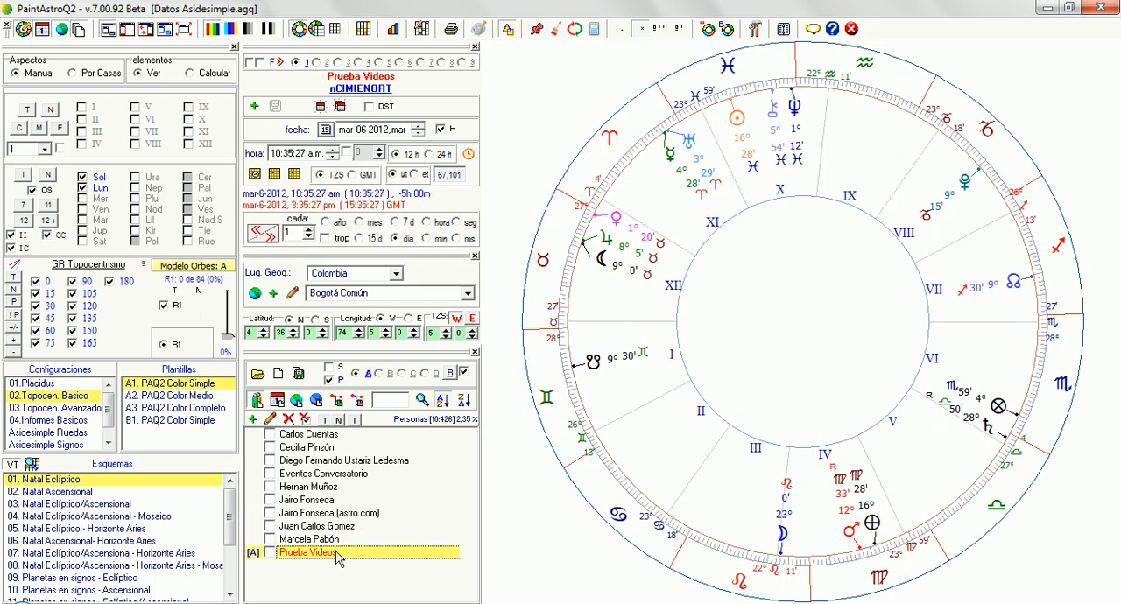
{"action": "left_click", "coordinate": [337, 553]}
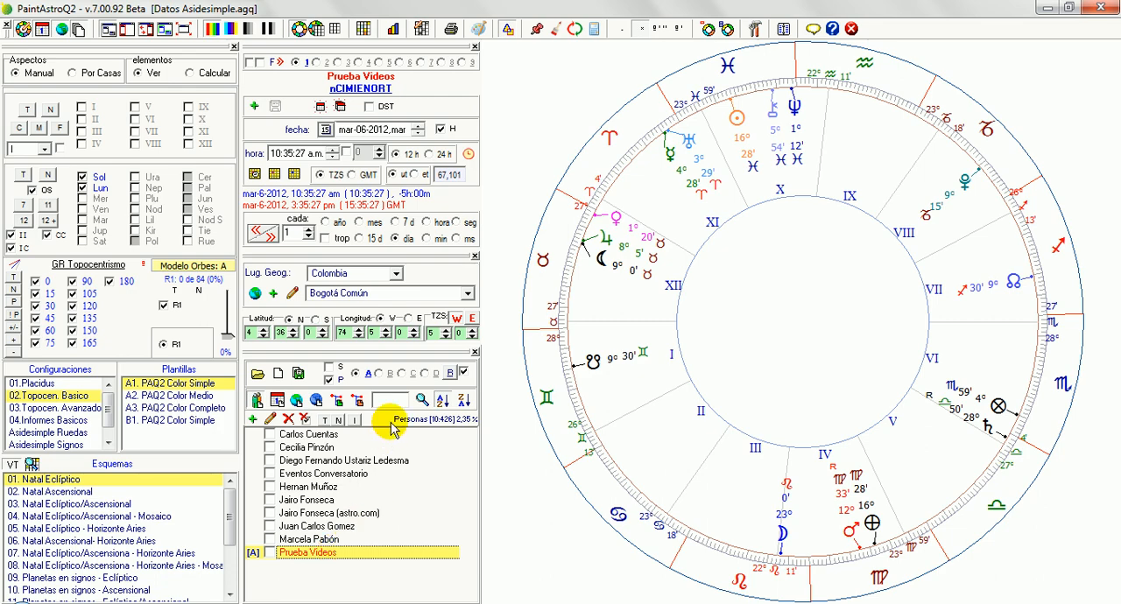
Step: Free all events (Todos los eventos libres), keeping Sol and Lun as the selected elements
{"action": "left_click", "coordinate": [342, 107]}
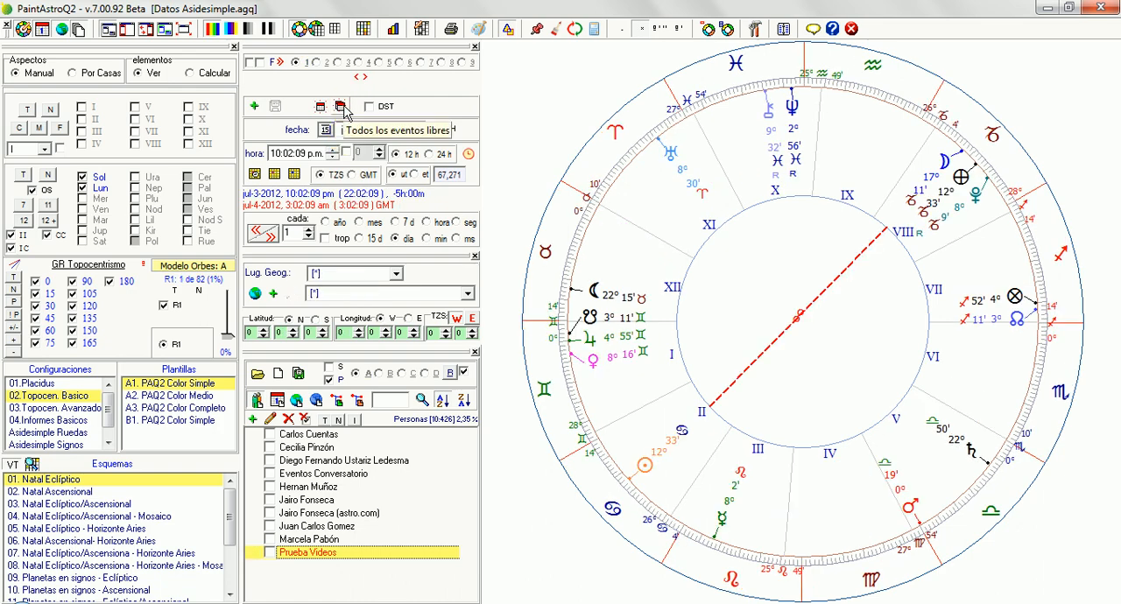
{"action": "left_click", "coordinate": [342, 106]}
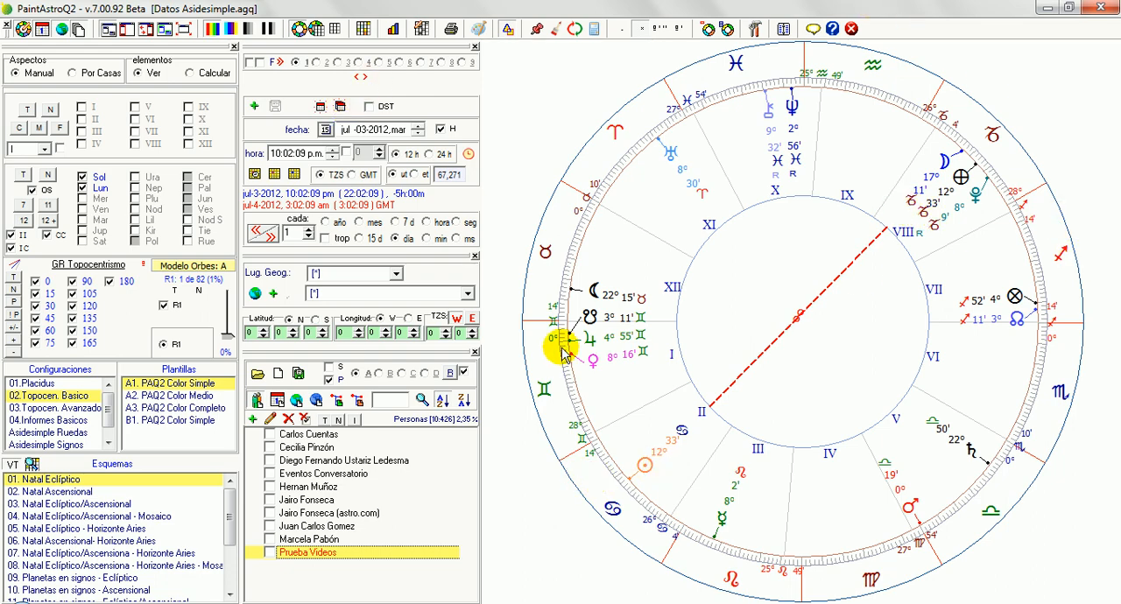
{"action": "left_click", "coordinate": [86, 188]}
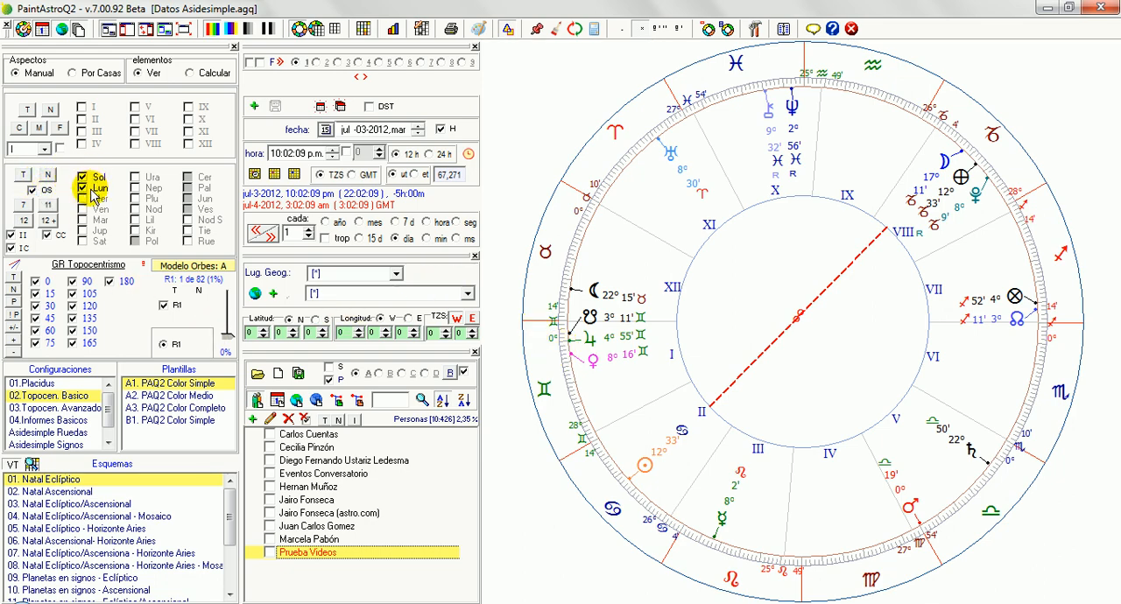
Step: Switch OS off and on to compare the aspects with and without that restriction, leaving it off
{"action": "left_click", "coordinate": [44, 194]}
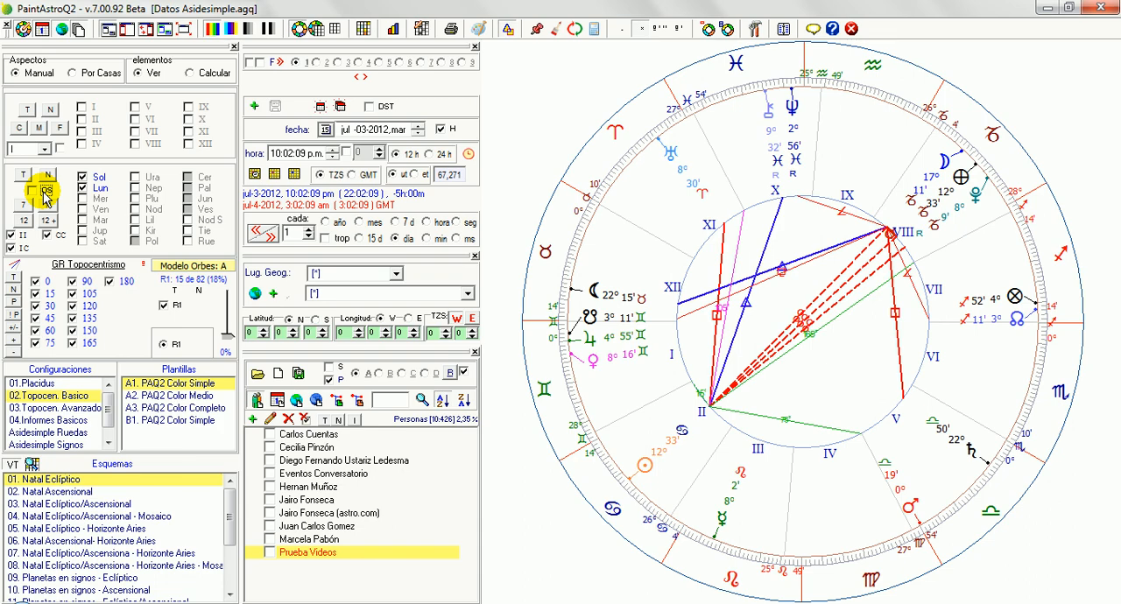
{"action": "left_click", "coordinate": [43, 194]}
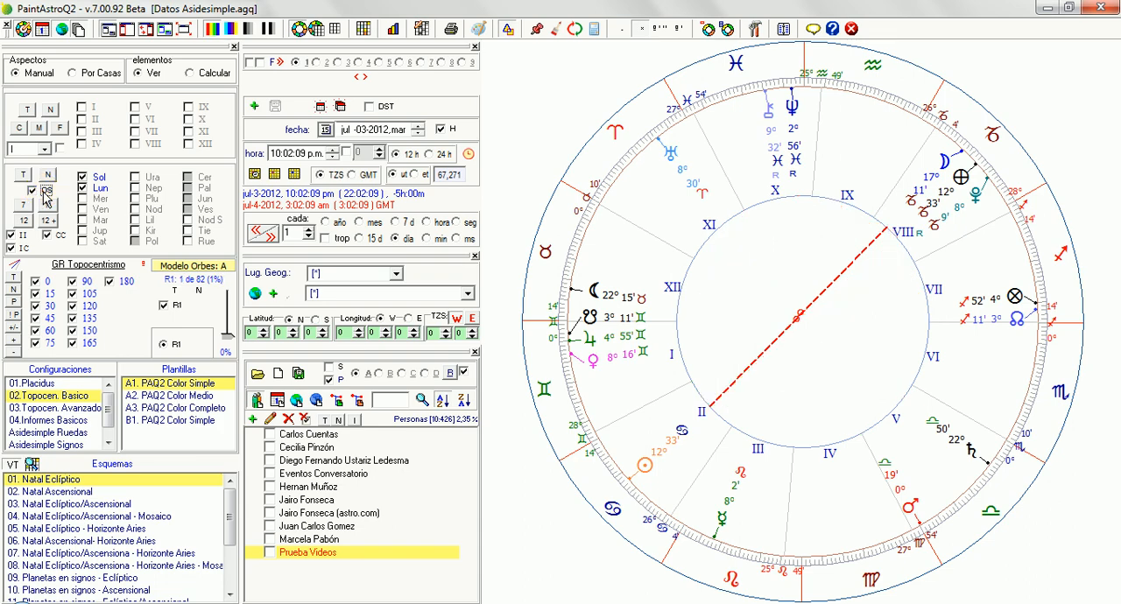
{"action": "left_click", "coordinate": [46, 196]}
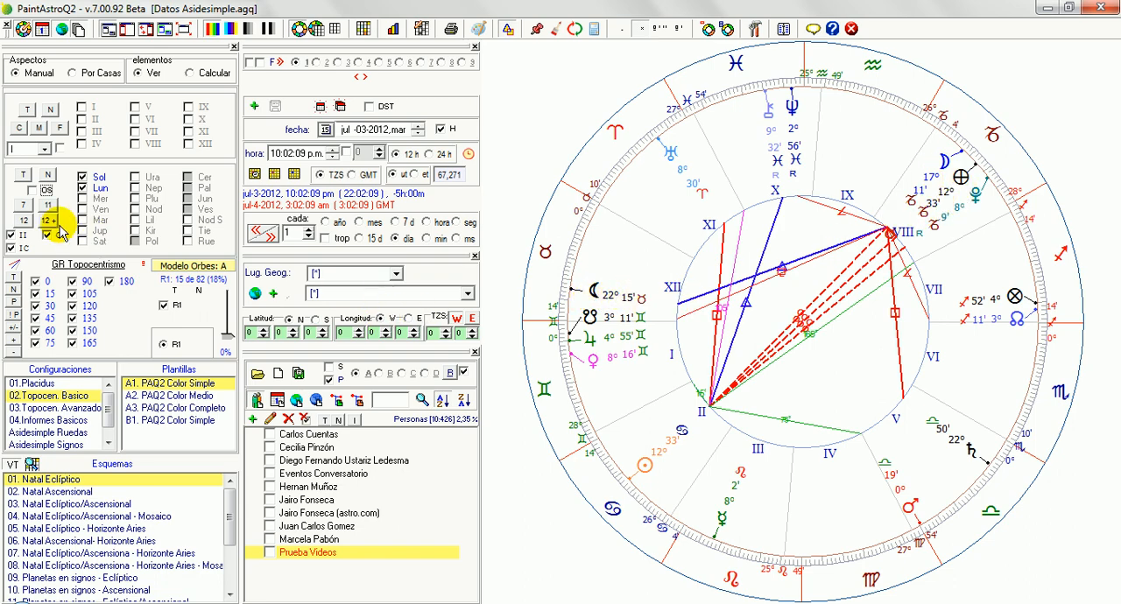
Step: Replace Sol with Lil beside Lun in the selected elements and enable OS to show only their mutual aspect
{"action": "left_click", "coordinate": [135, 220]}
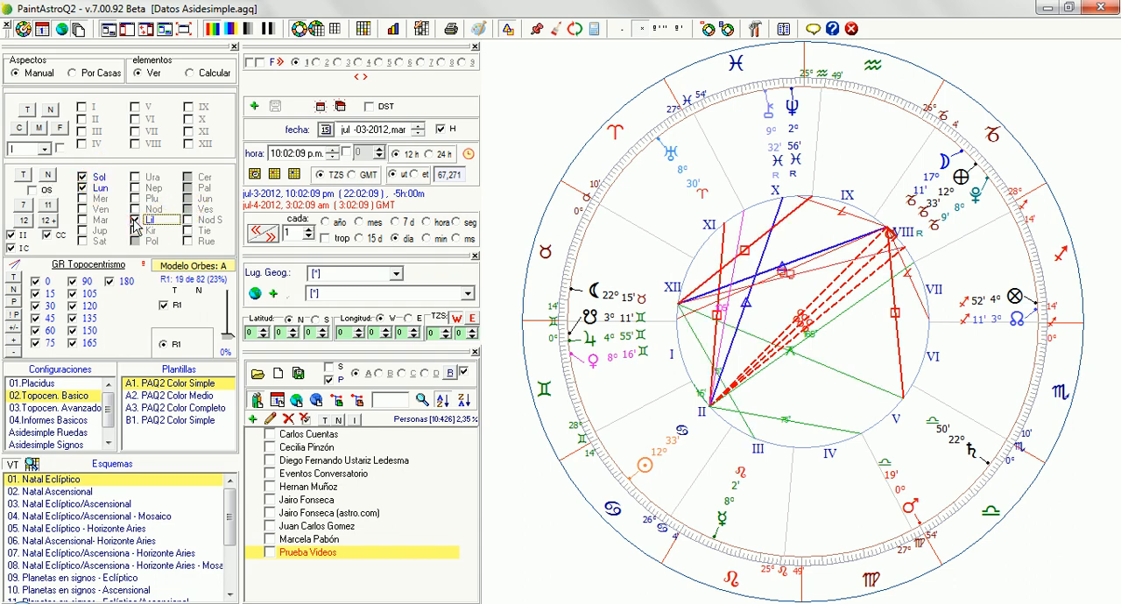
{"action": "left_click", "coordinate": [85, 178]}
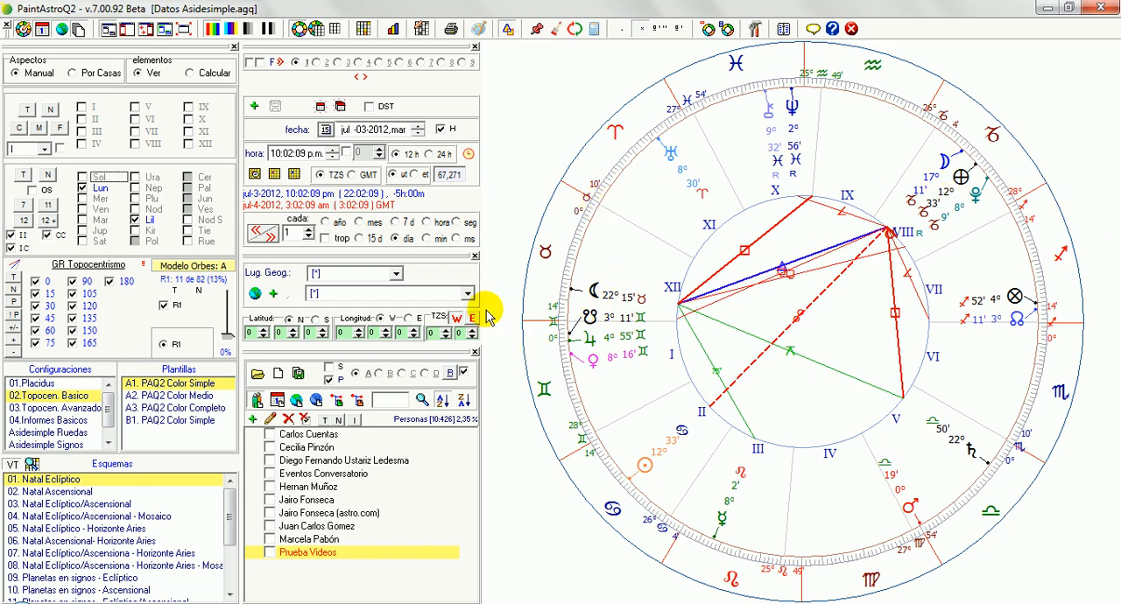
{"action": "left_click", "coordinate": [34, 190]}
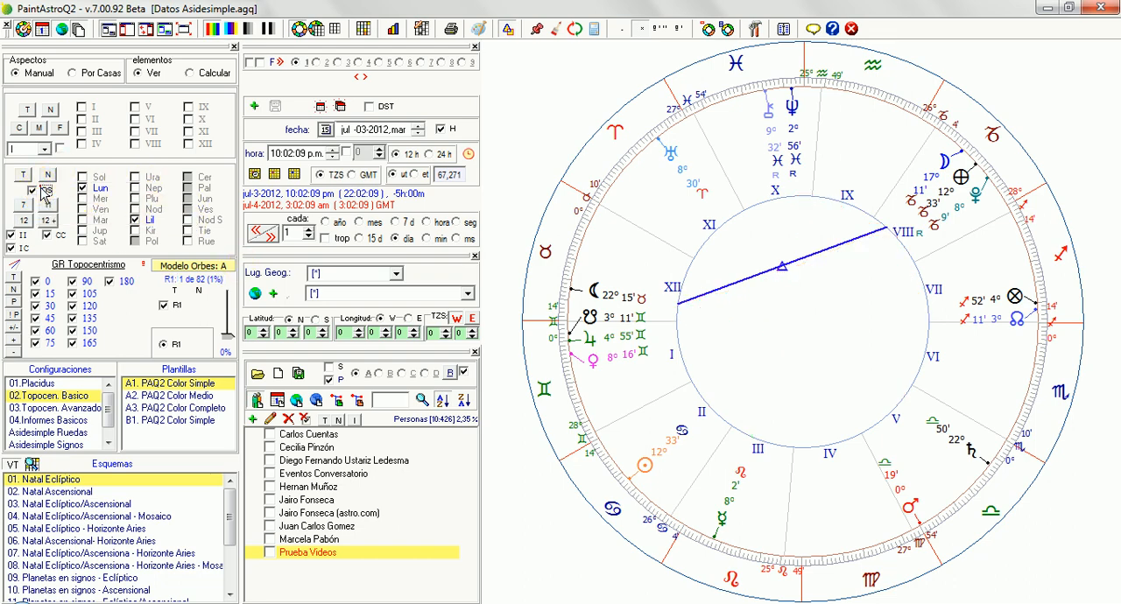
Step: Turn OS off and enable all the available elements again
{"action": "left_click", "coordinate": [251, 297]}
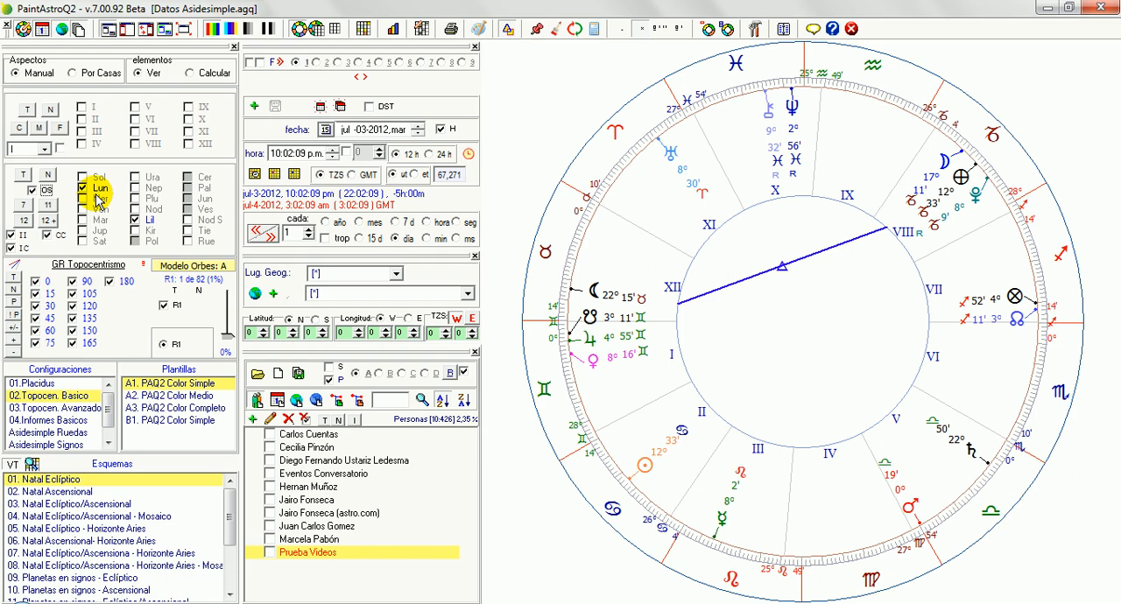
{"action": "left_click", "coordinate": [32, 190]}
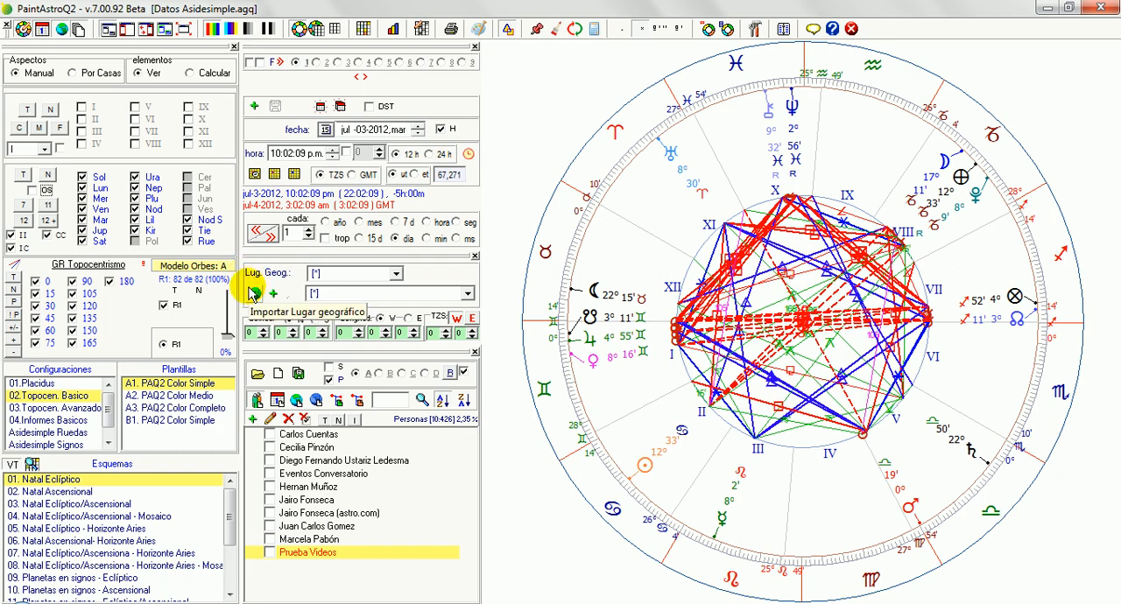
{"action": "left_click", "coordinate": [14, 289]}
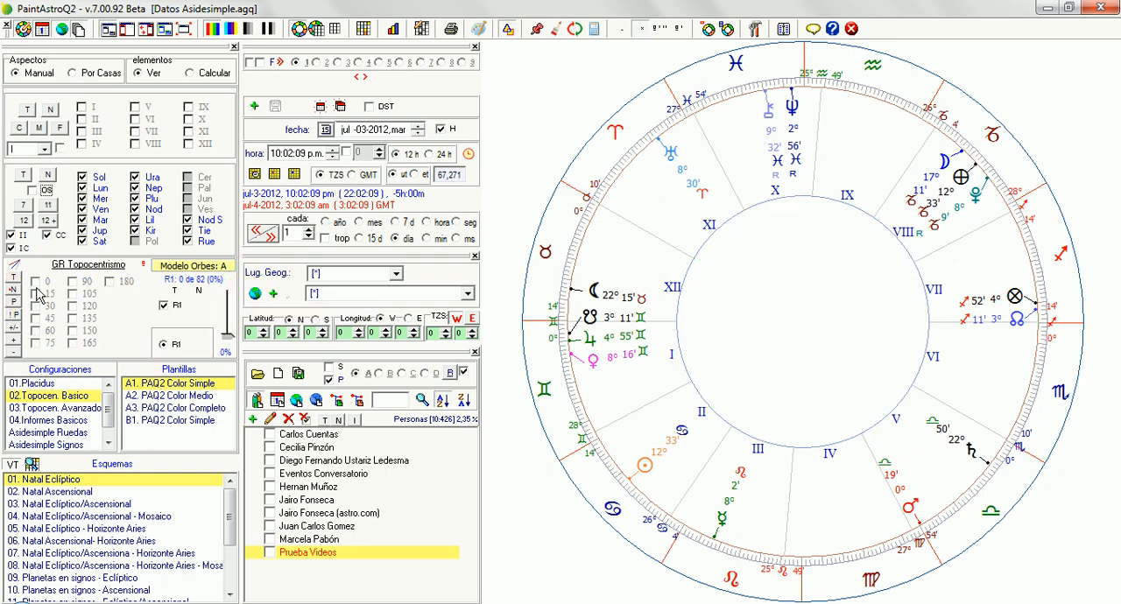
{"action": "left_click", "coordinate": [77, 285]}
{"action": "left_click", "coordinate": [80, 286]}
{"action": "left_click", "coordinate": [13, 277]}
Step: Clear all elements and enable only Mer, keeping every aspect enabled
{"action": "left_click", "coordinate": [48, 174]}
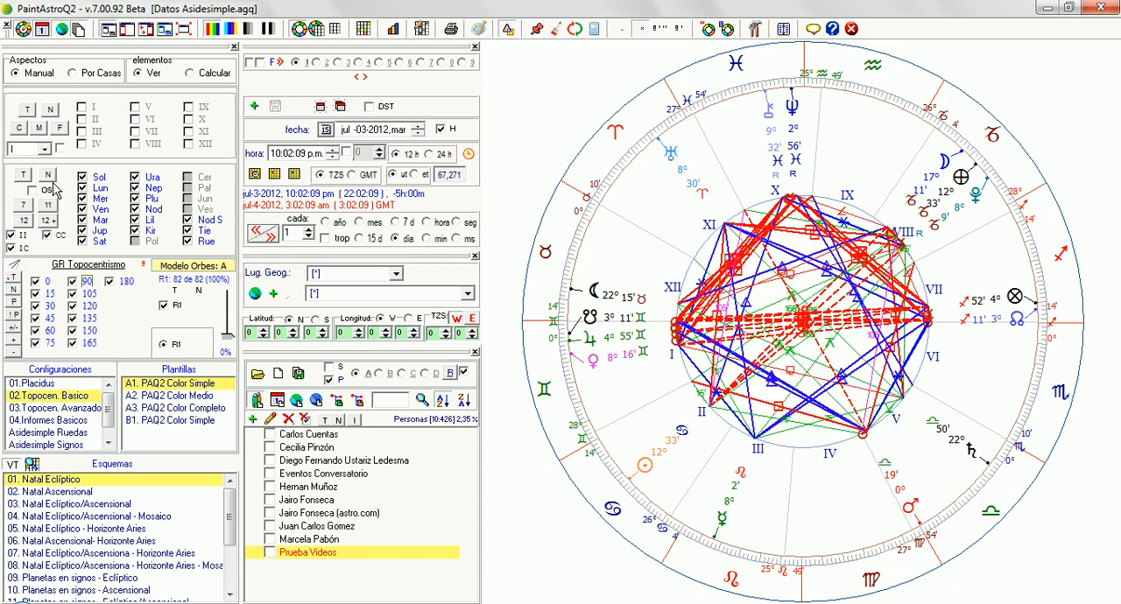
{"action": "left_click", "coordinate": [81, 199]}
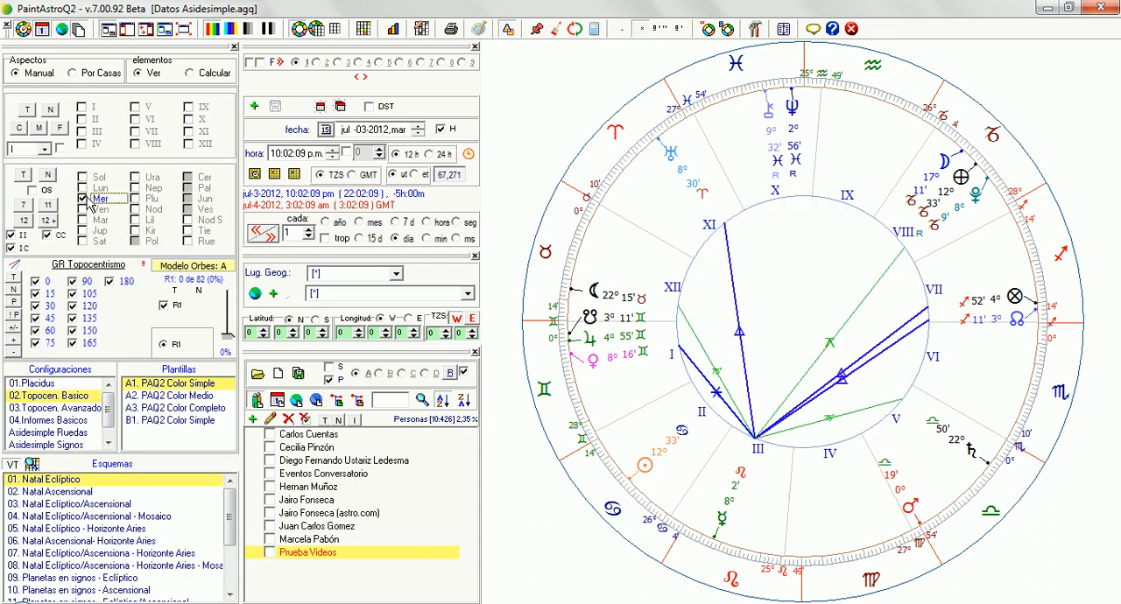
{"action": "left_click", "coordinate": [184, 341]}
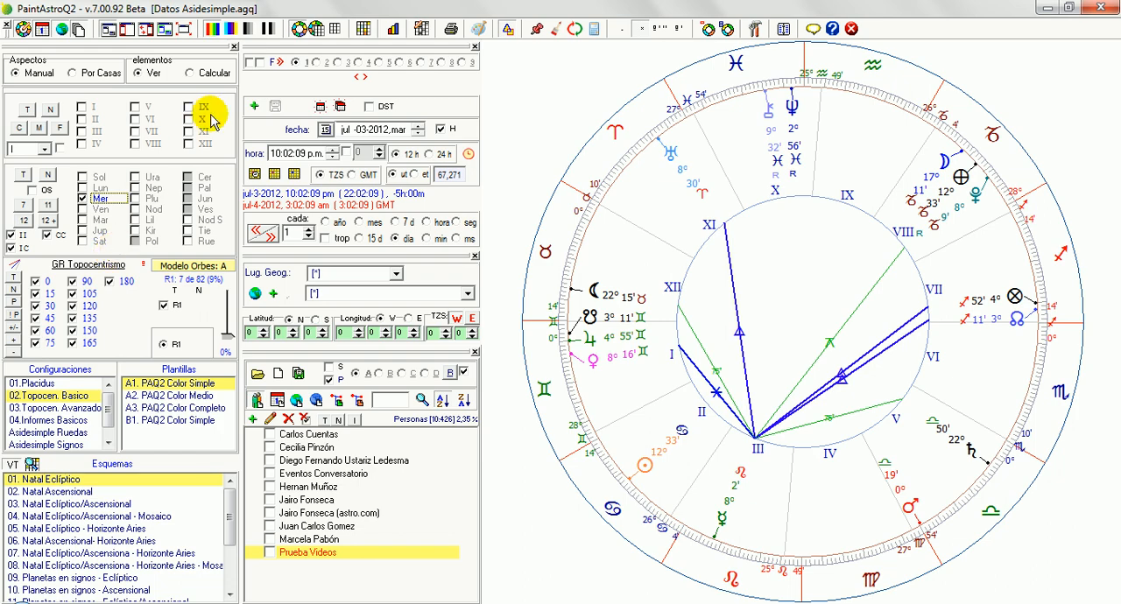
Step: Open the planet details window, move it off the chart wheel, and display Mercury's list of aspects
{"action": "left_click", "coordinate": [591, 345]}
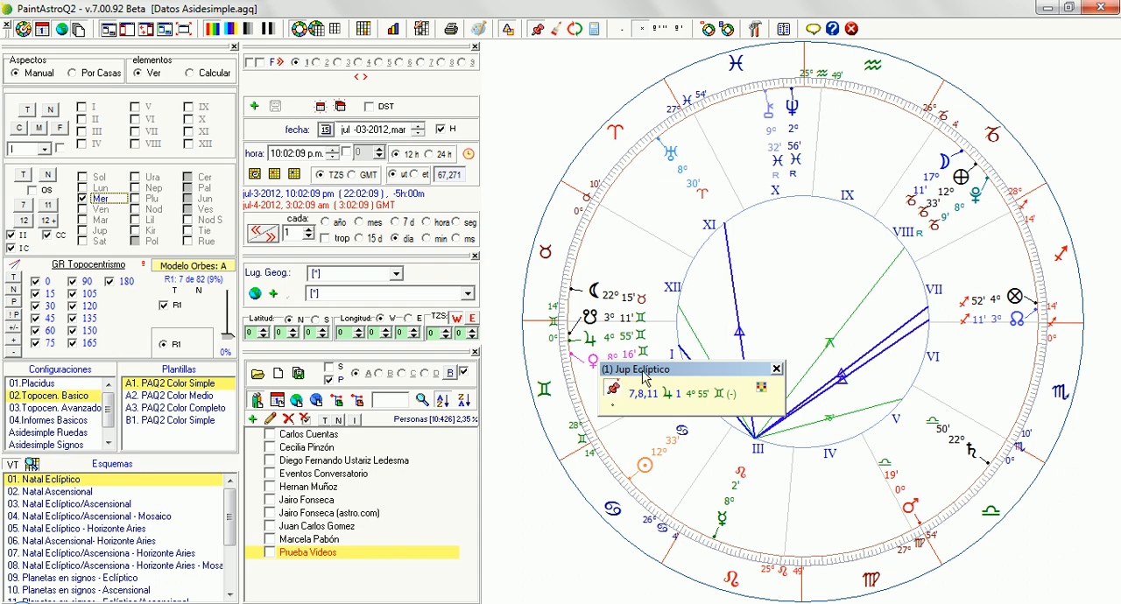
{"action": "left_click_drag", "start_coordinate": [647, 375], "coordinate": [428, 161]}
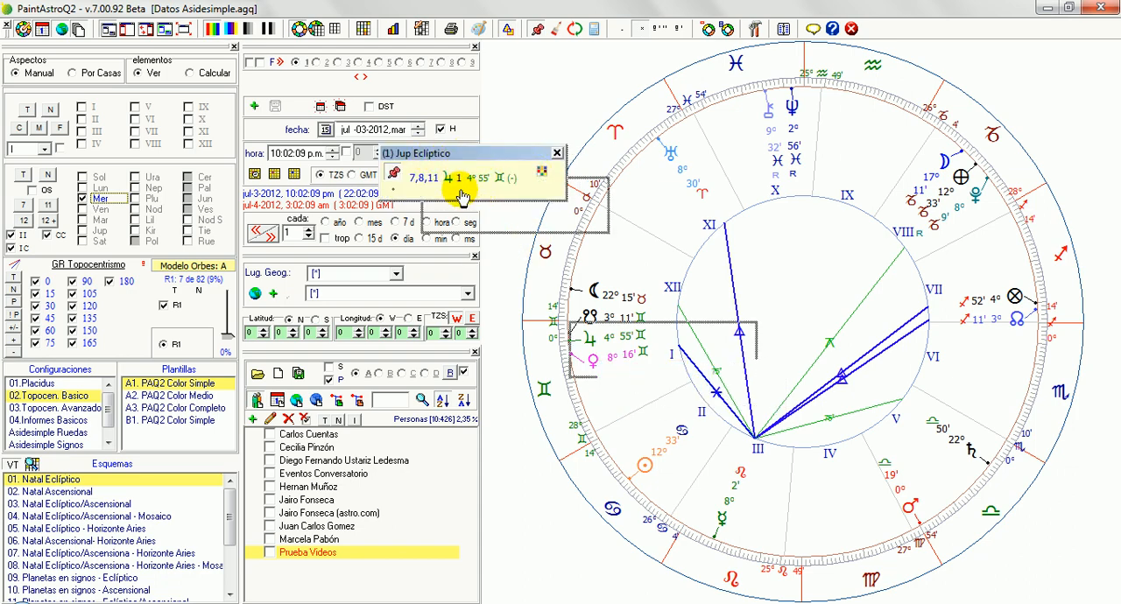
{"action": "left_click", "coordinate": [722, 519]}
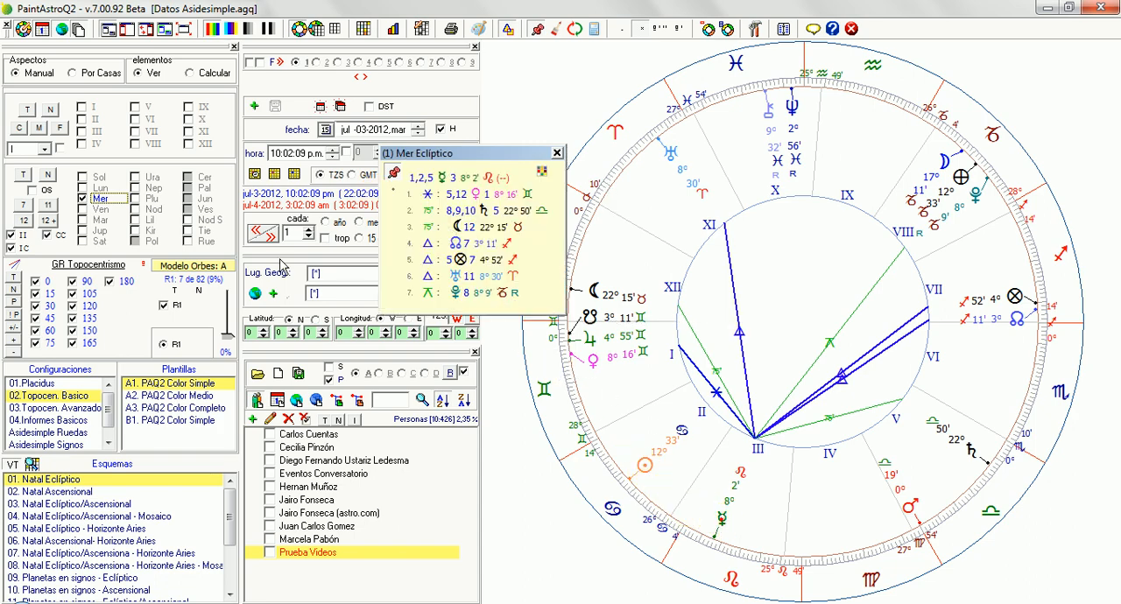
Step: Leave only the 120 aspect enabled, examine Mercury's trines in the details window, and close that window
{"action": "left_click", "coordinate": [13, 289]}
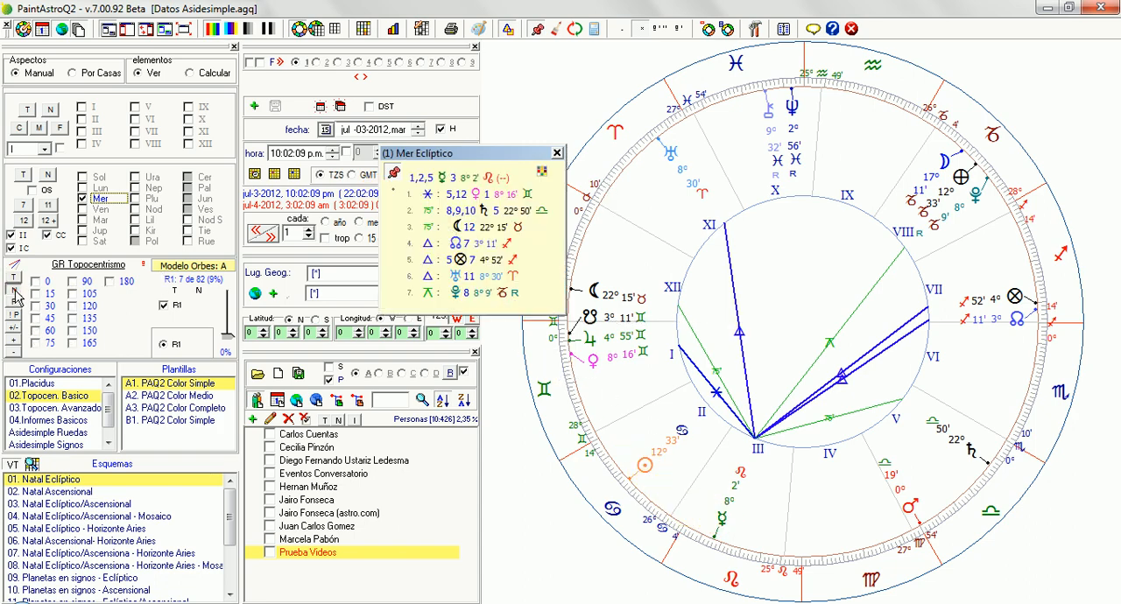
{"action": "left_click", "coordinate": [73, 306]}
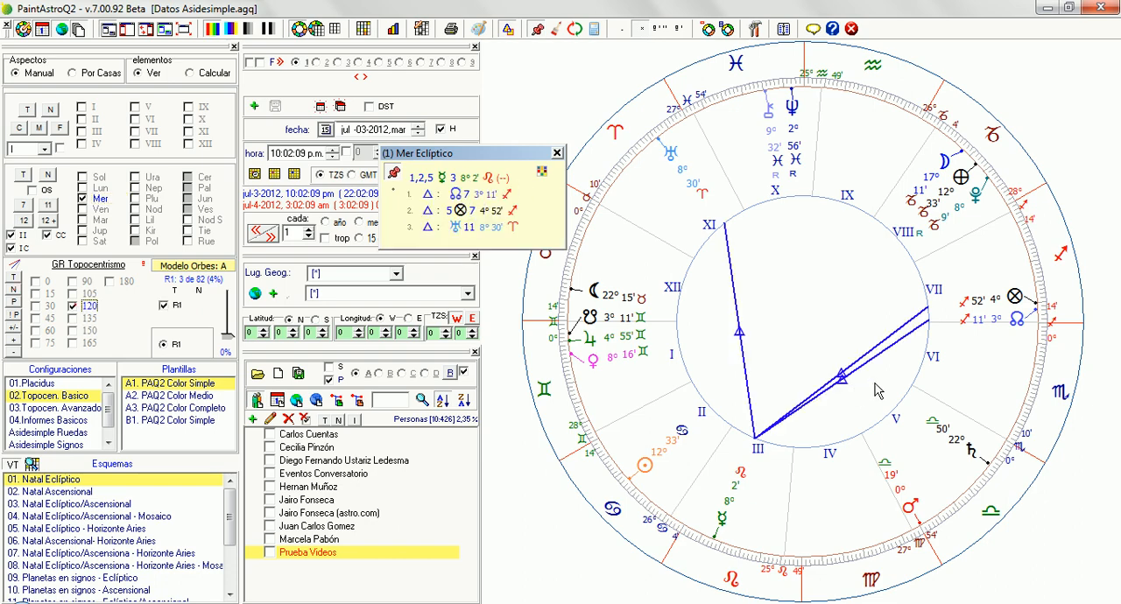
{"action": "left_click", "coordinate": [447, 213]}
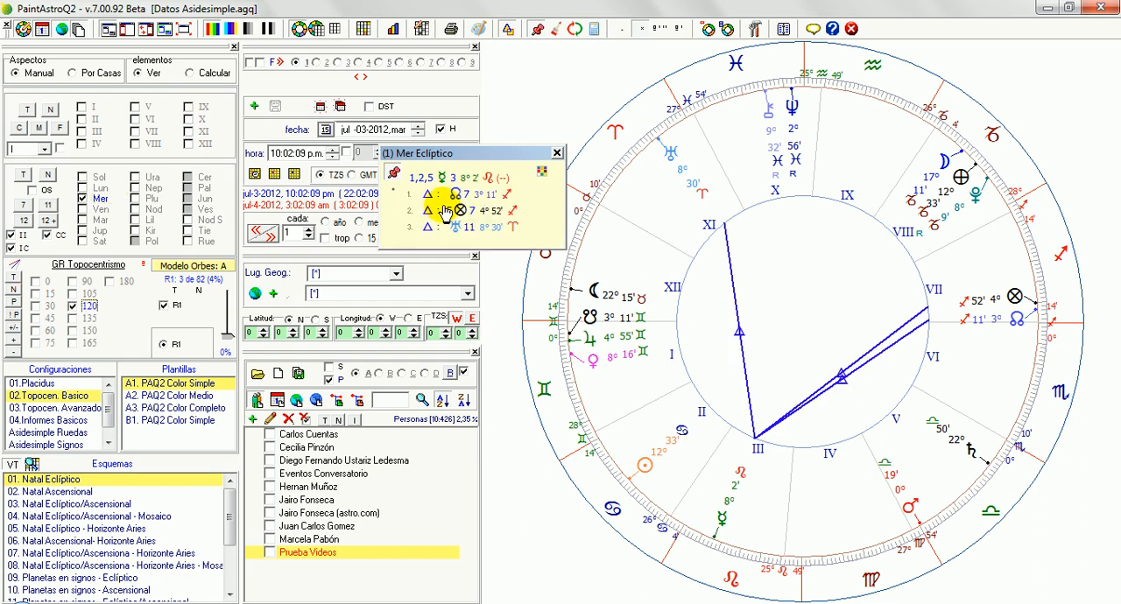
{"action": "left_click", "coordinate": [556, 154]}
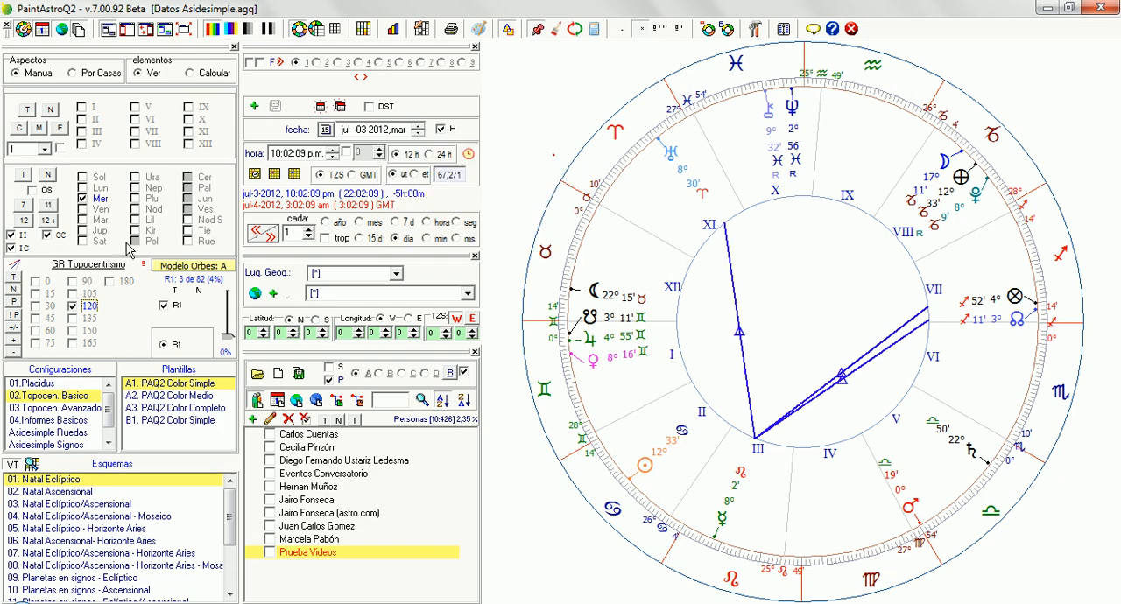